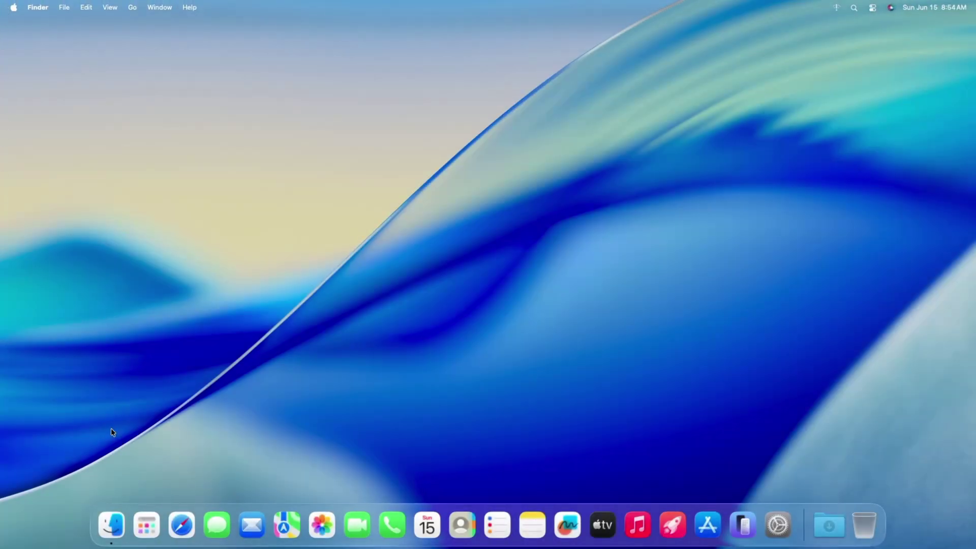
- View the hardware overview from the system menu, then close it
click(13, 7)
click(32, 28)
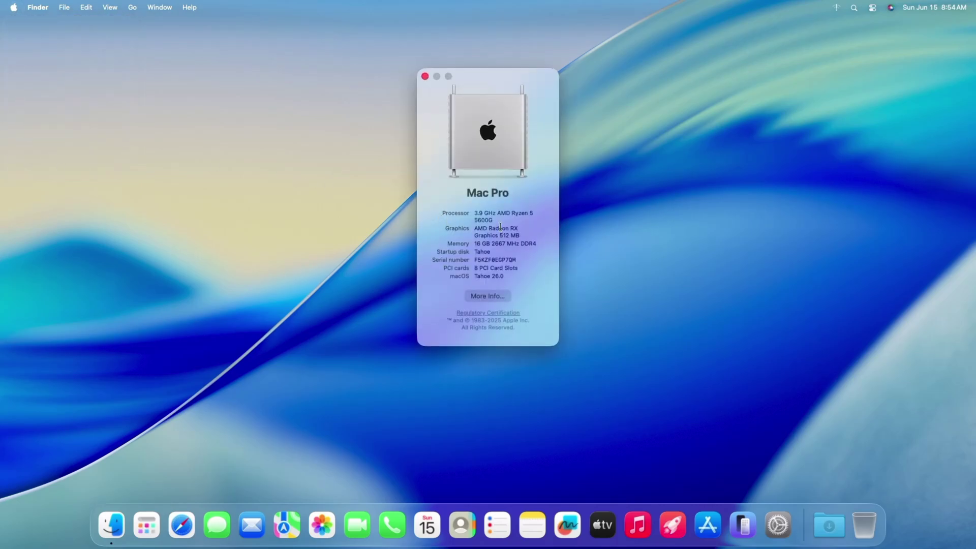
key(super+w)
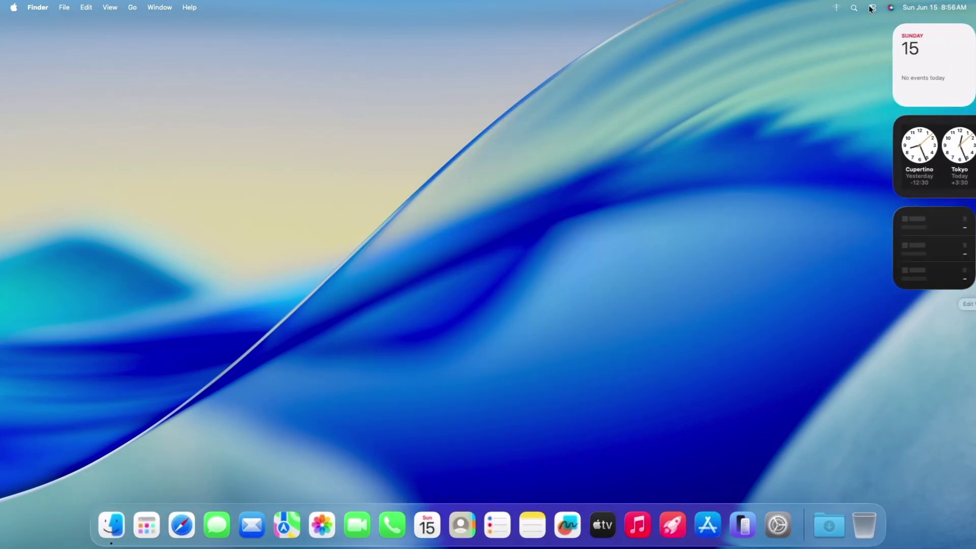
- Switch to dark appearance and back to light, close Task Manager, and open File Explorer
click(872, 8)
click(839, 232)
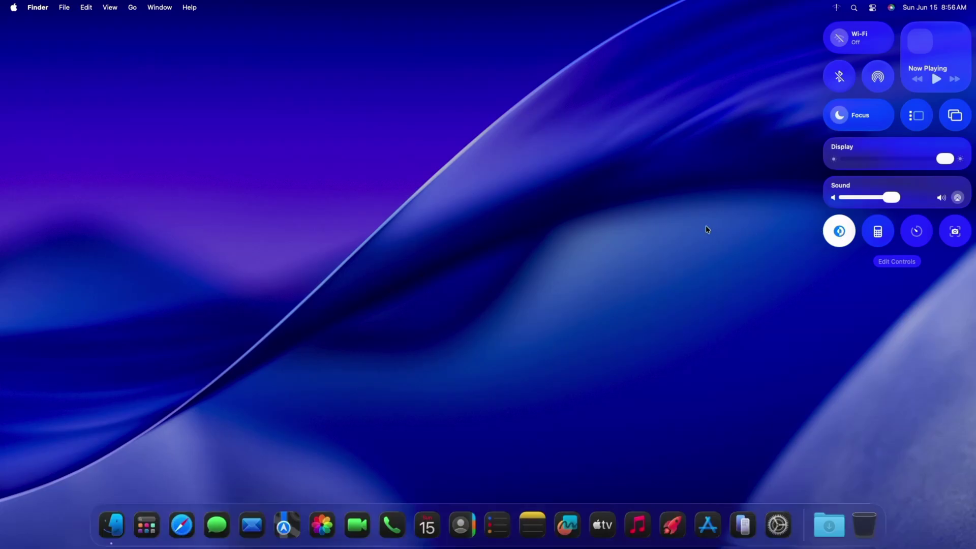
click(840, 231)
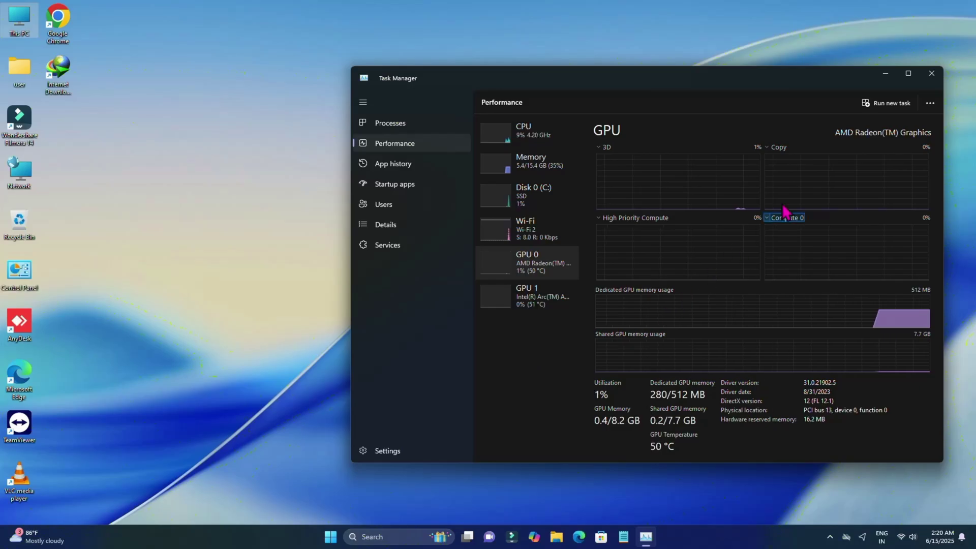
click(930, 76)
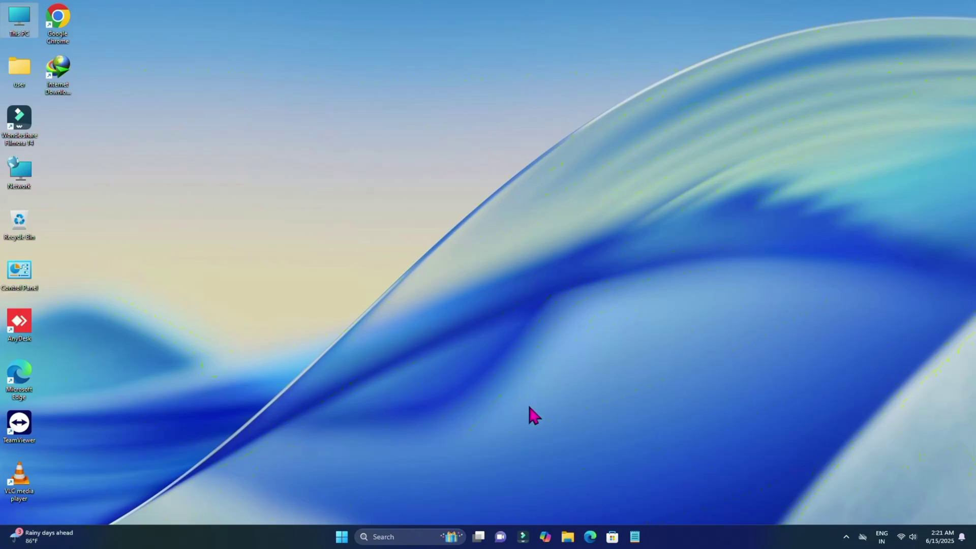
key(super+e)
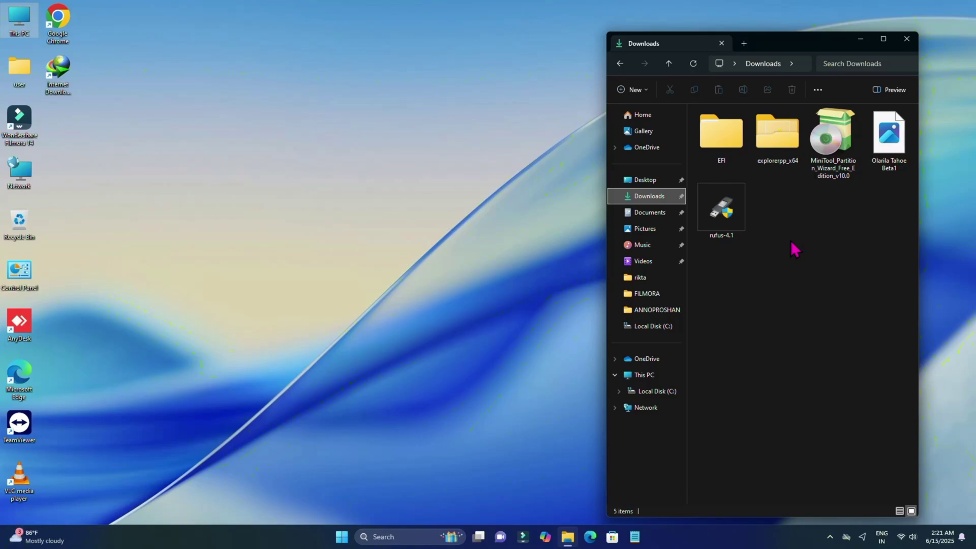
- Box-select rufus-4.1 and the MiniTool installer in Downloads, then clear the selection
drag(733, 275, 859, 175)
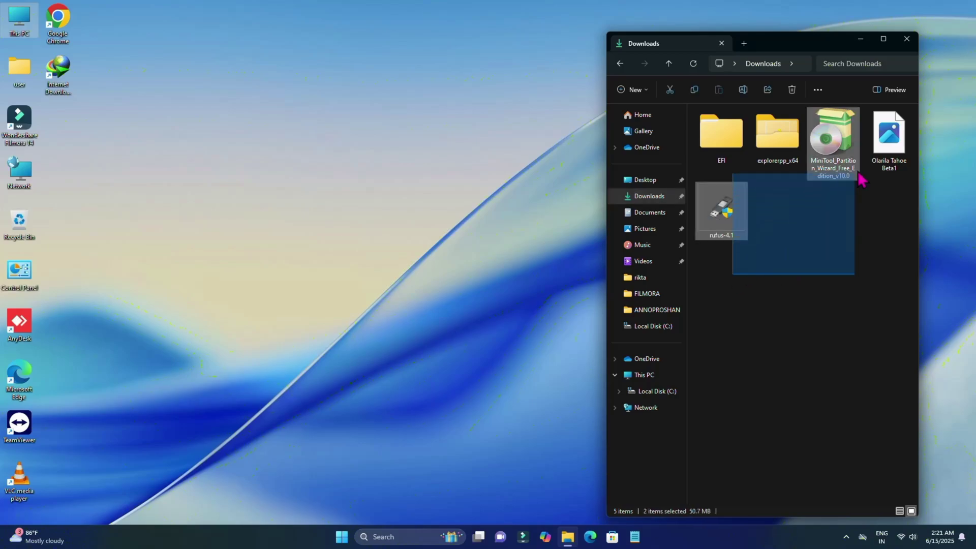
click(857, 193)
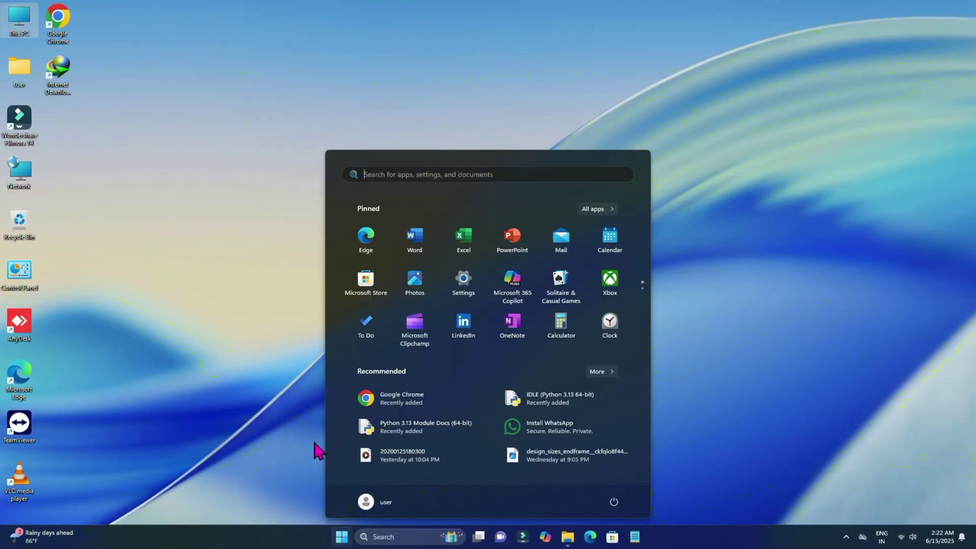
- Launch rufus-4.1 with admin rights and load the Olarila Tahoe Beta1 image into it
click(319, 451)
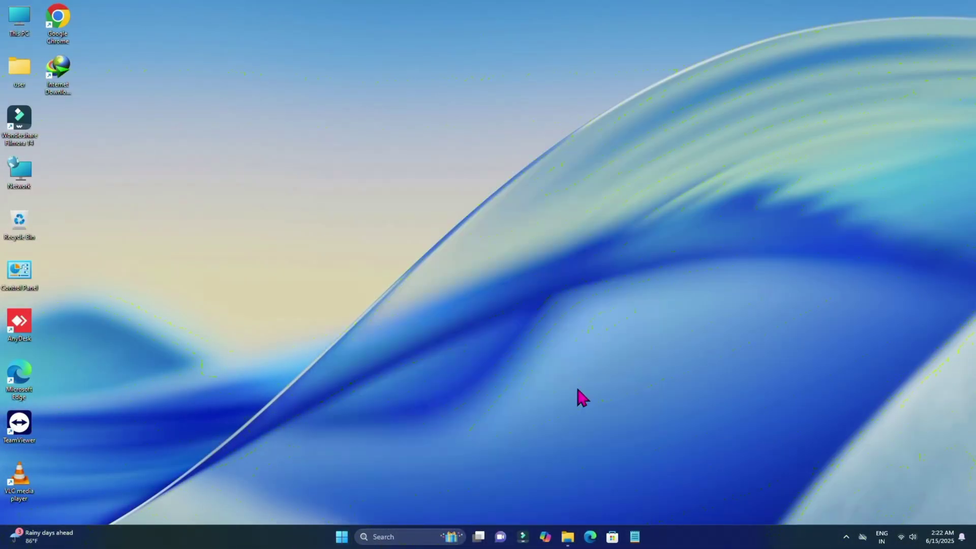
click(567, 537)
double_click(738, 218)
click(432, 359)
click(519, 283)
drag(890, 142, 488, 202)
click(861, 39)
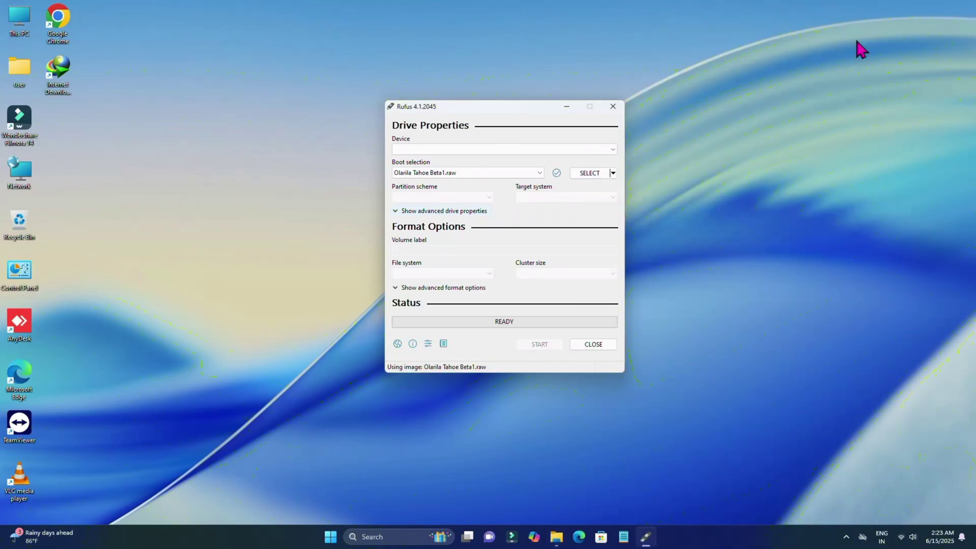
click(522, 342)
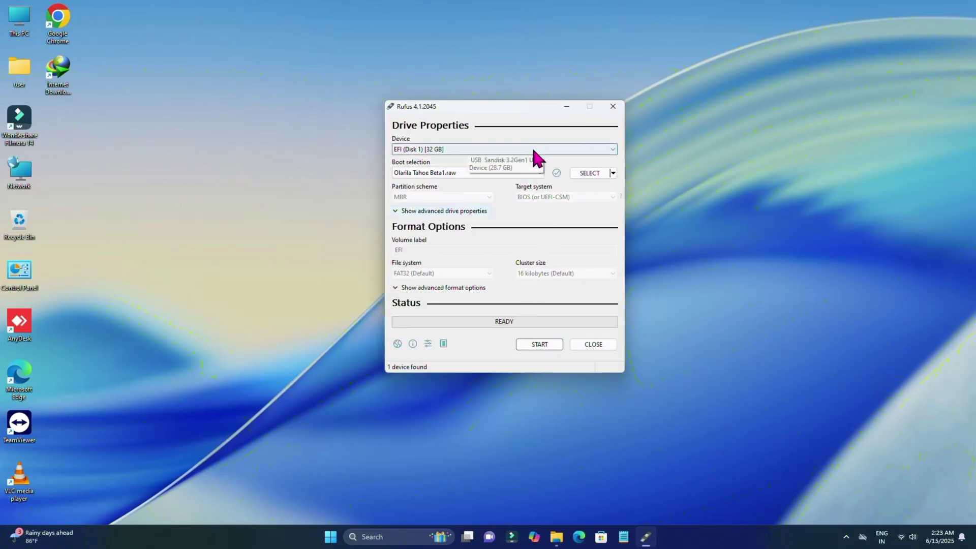
- Write the image to EFI (Disk 1), confirm erasing the drive, and close Rufus when done
click(536, 152)
click(534, 159)
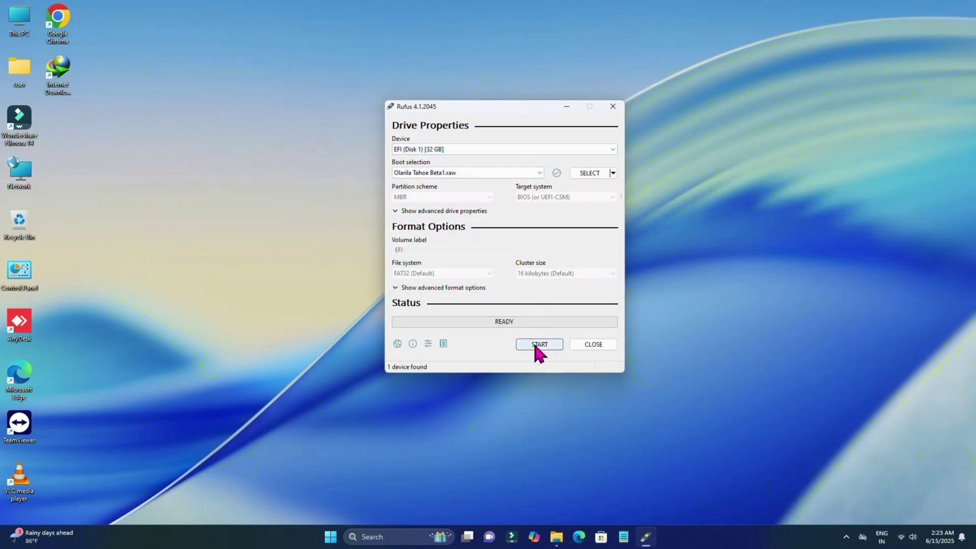
click(538, 346)
click(538, 346)
click(525, 307)
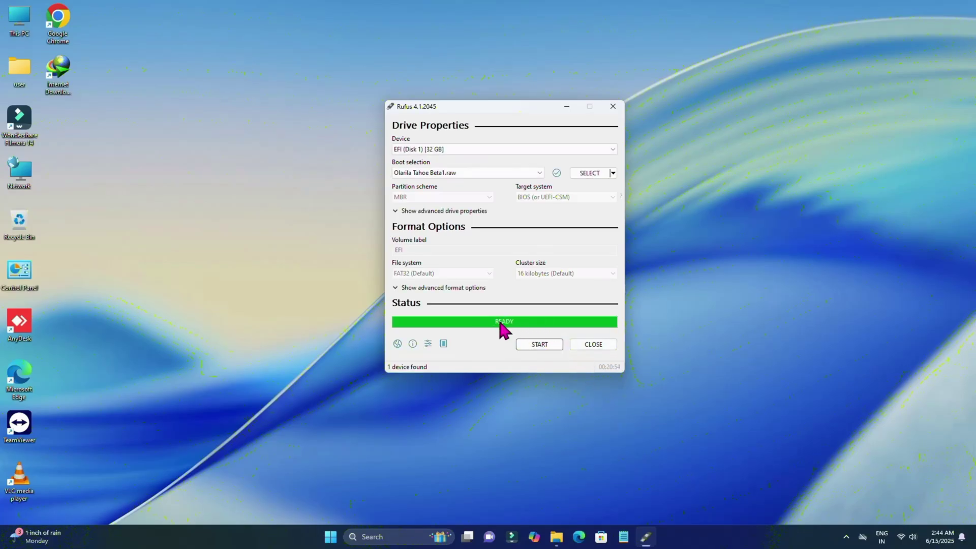
click(595, 350)
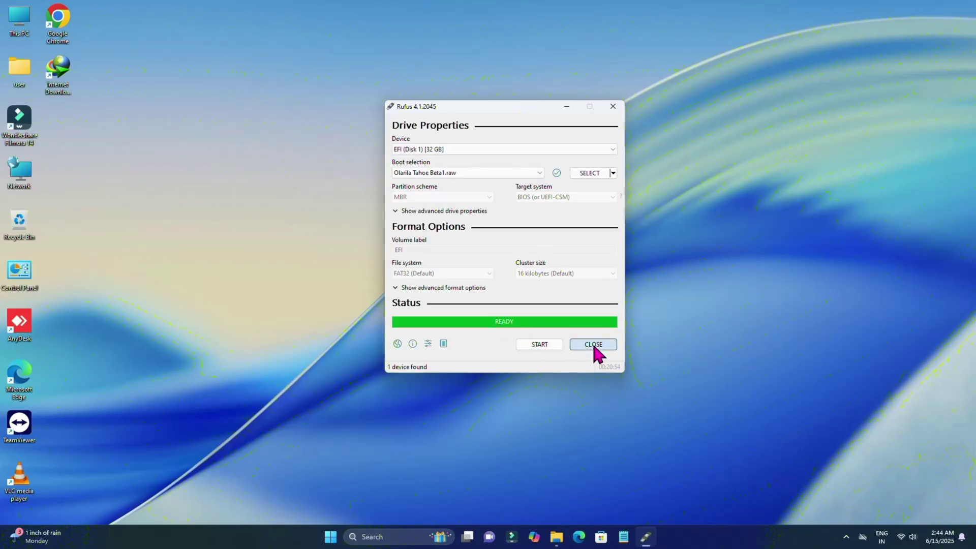
- Run the MiniTool installer from Downloads, accept the licence, install, and launch Partition Wizard Free 10
click(566, 537)
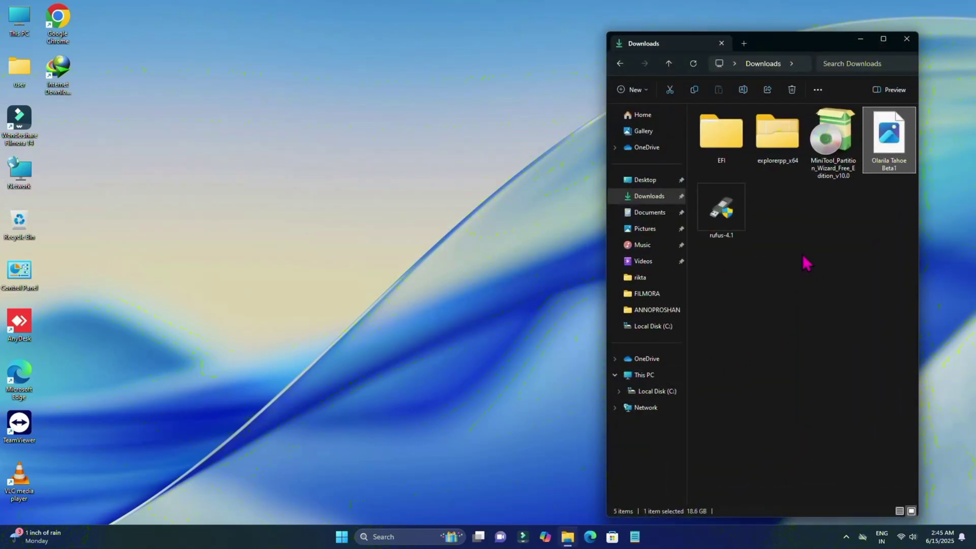
double_click(839, 126)
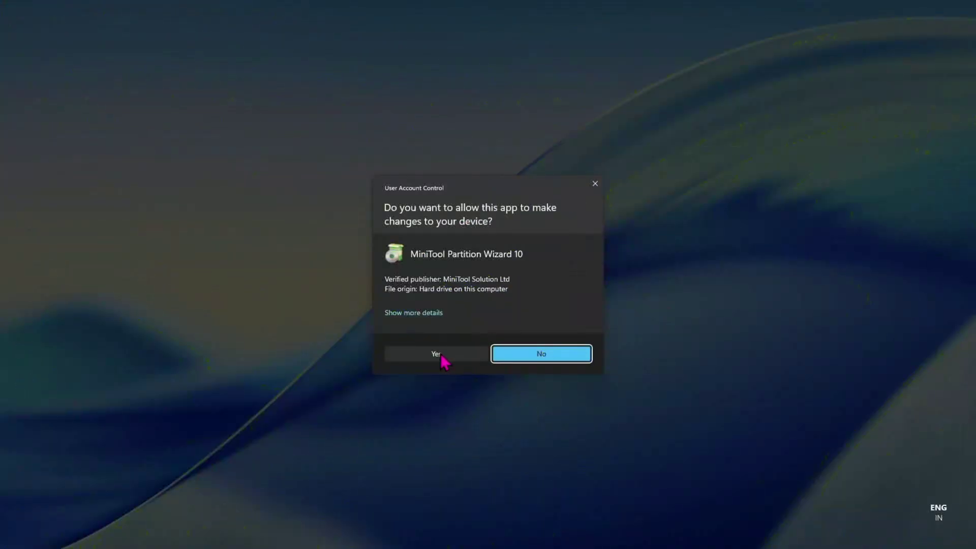
click(441, 356)
click(385, 316)
click(546, 348)
click(545, 349)
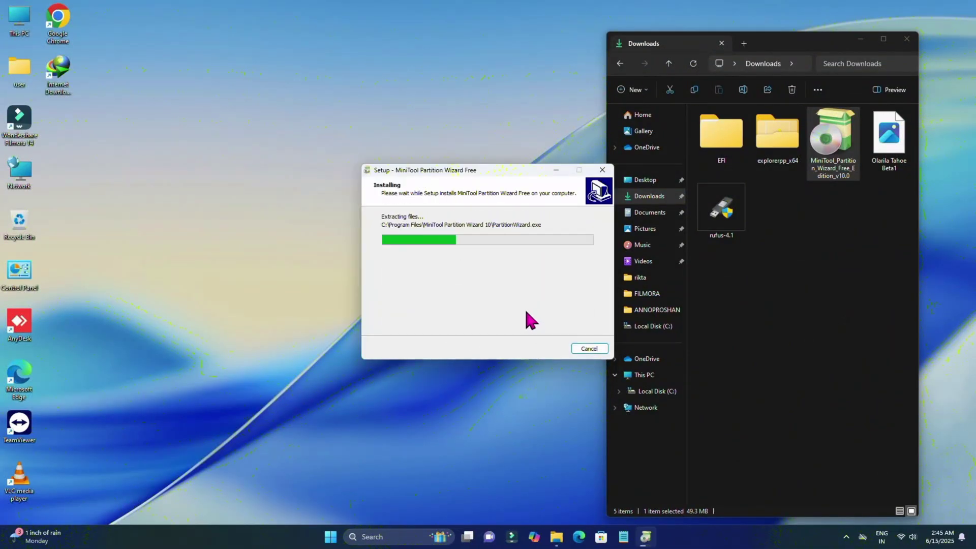
click(547, 348)
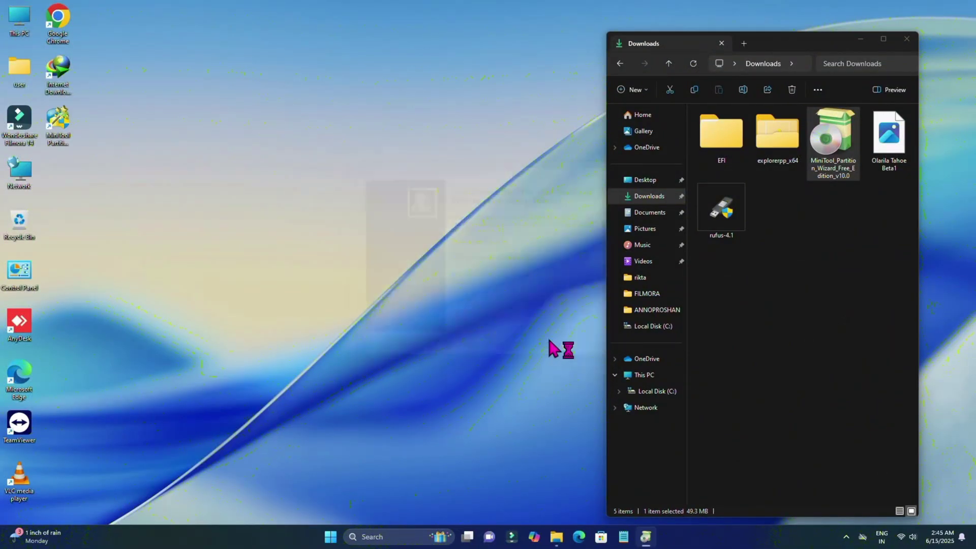
click(559, 164)
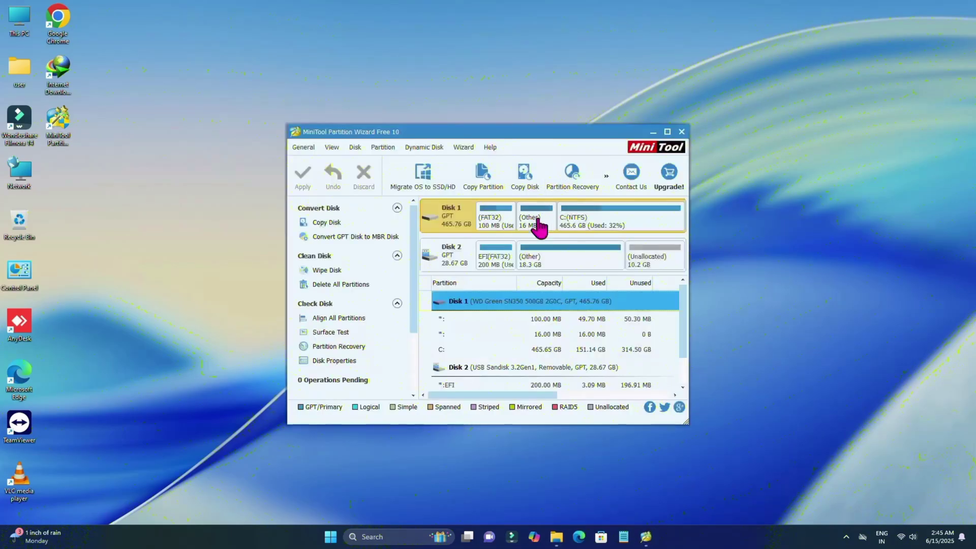
- Assign drive letter D: to Disk 2's 200 MB EFI partition, apply it, and minimize Partition Wizard
click(458, 256)
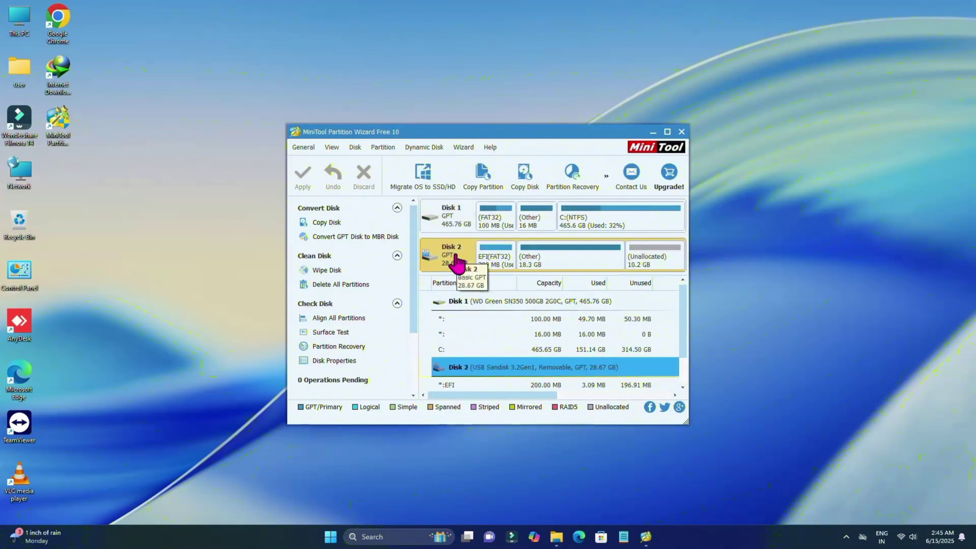
click(491, 262)
right_click(492, 264)
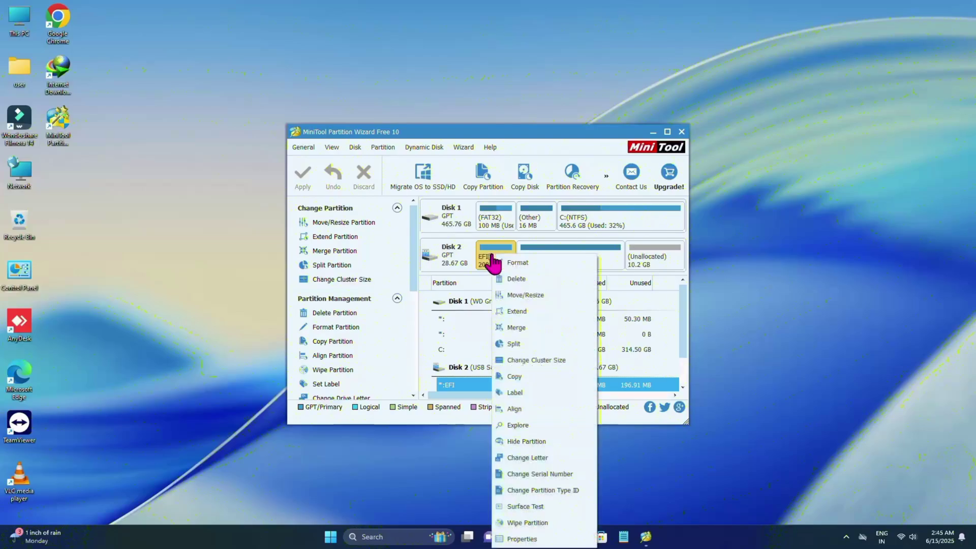
click(535, 458)
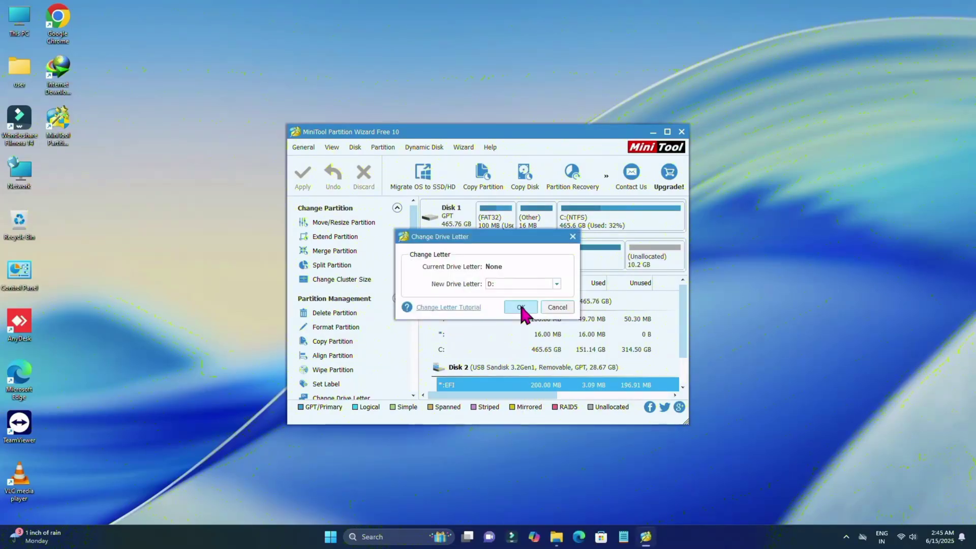
click(527, 309)
click(311, 173)
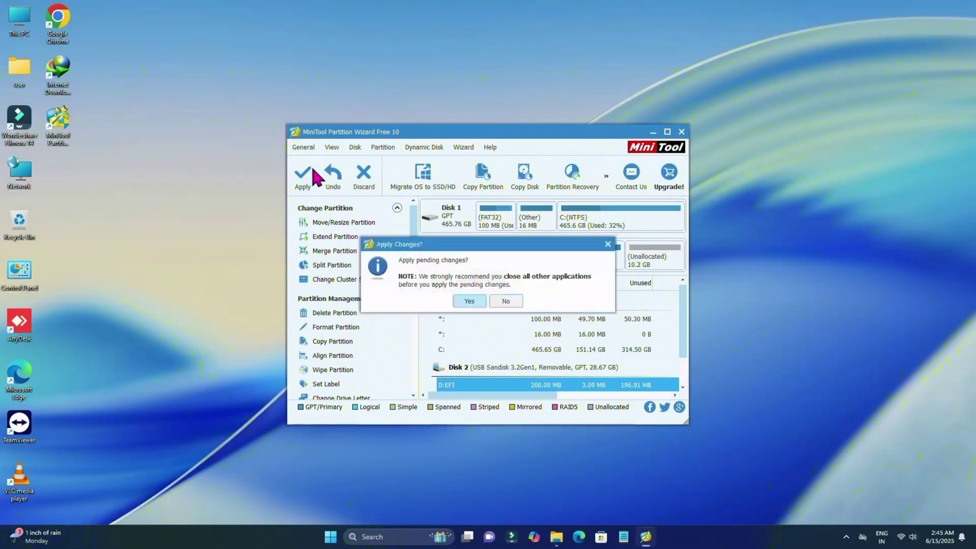
click(470, 305)
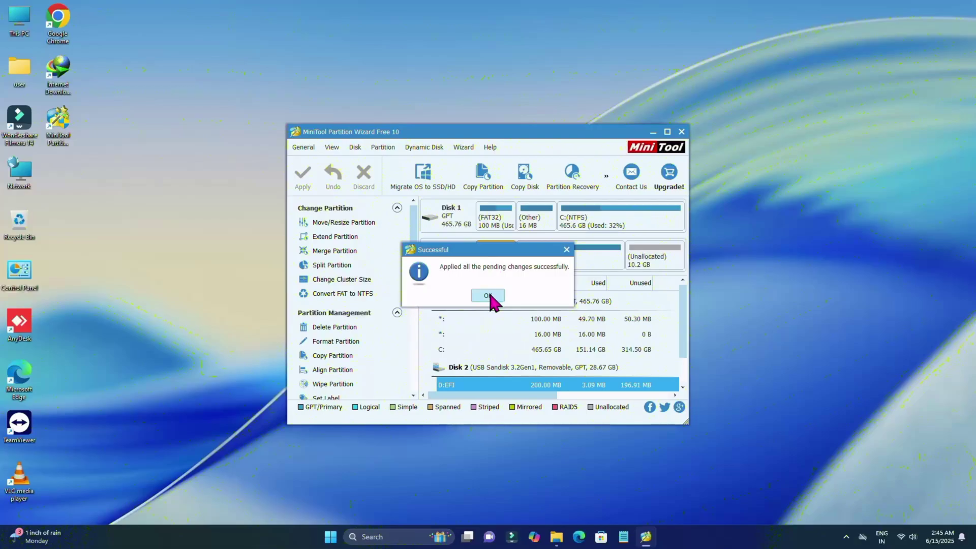
click(492, 296)
click(654, 132)
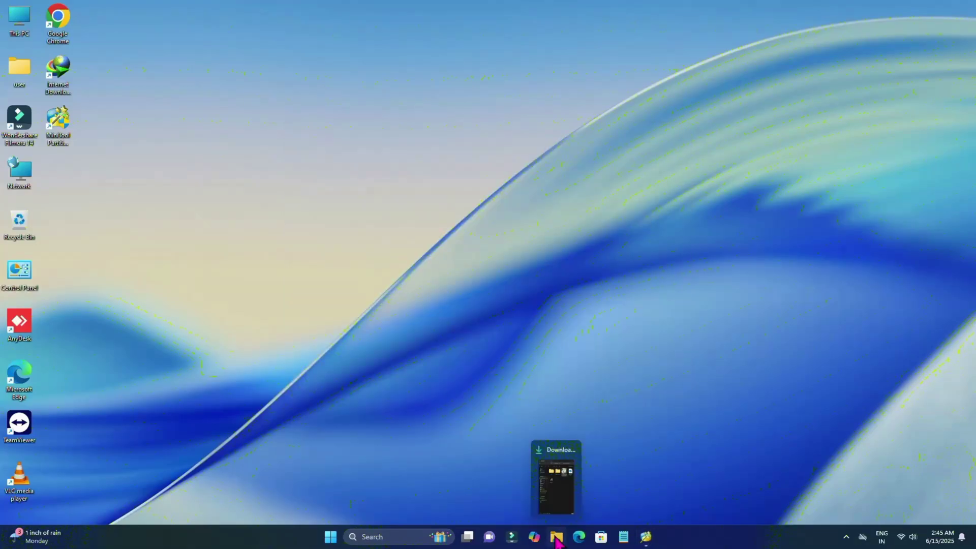
- Launch Explorer++ as administrator from the explorerpp_x64 folder
click(558, 542)
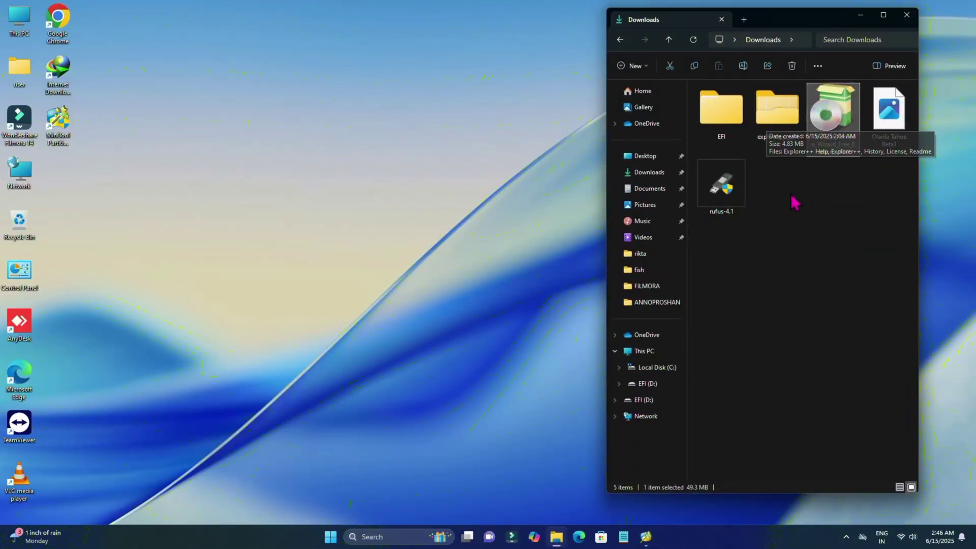
double_click(779, 122)
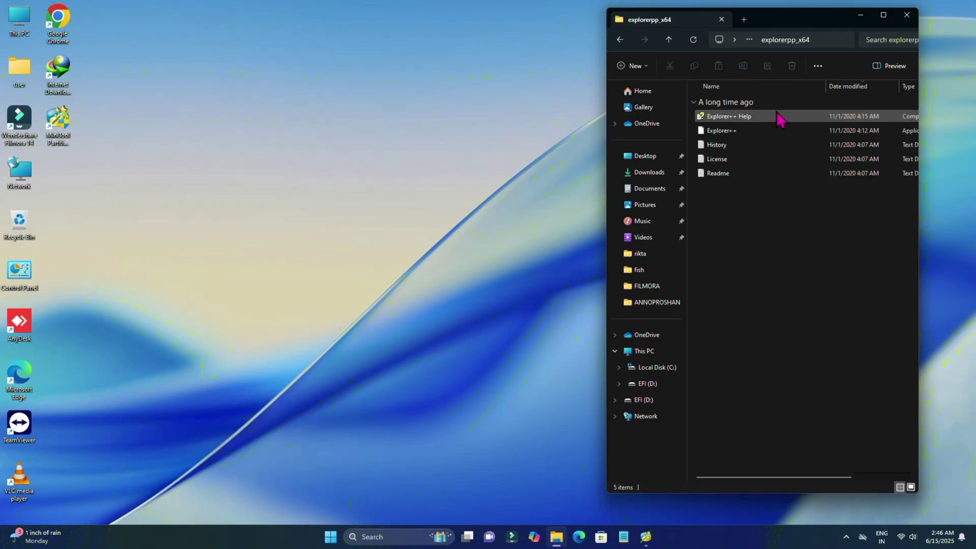
key(ctrl+shift+2)
right_click(774, 122)
click(810, 183)
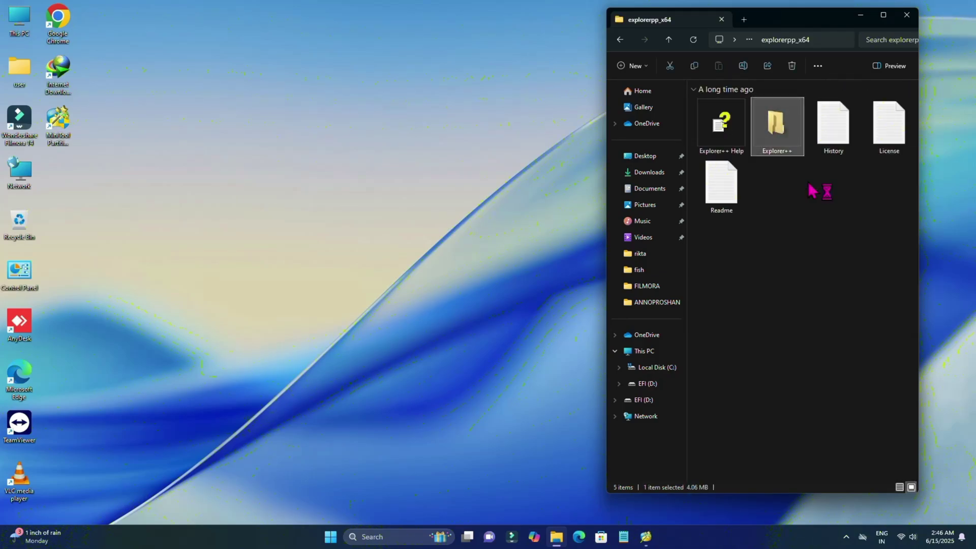
click(440, 354)
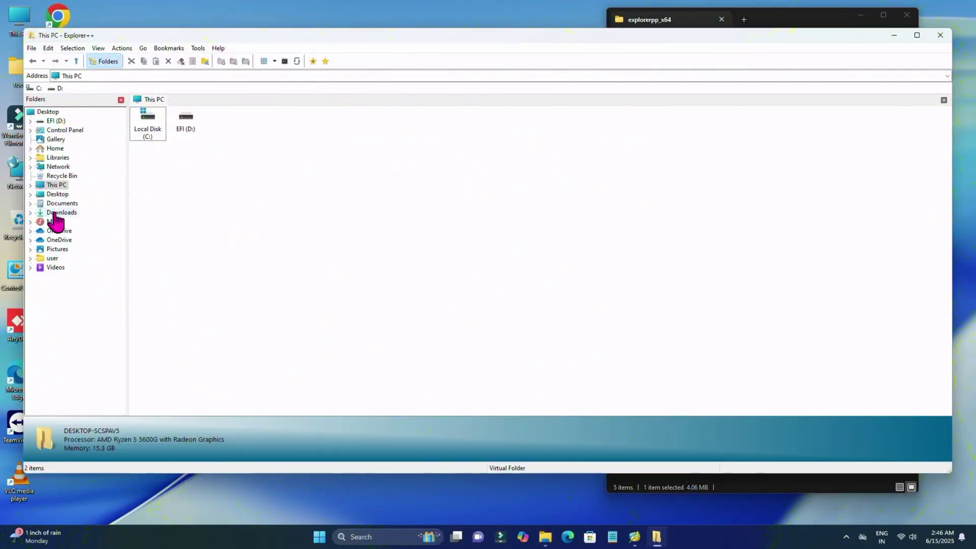
- Copy the EFI folder from Downloads into EFI (D:), then close Explorer++ and the folder window
click(56, 213)
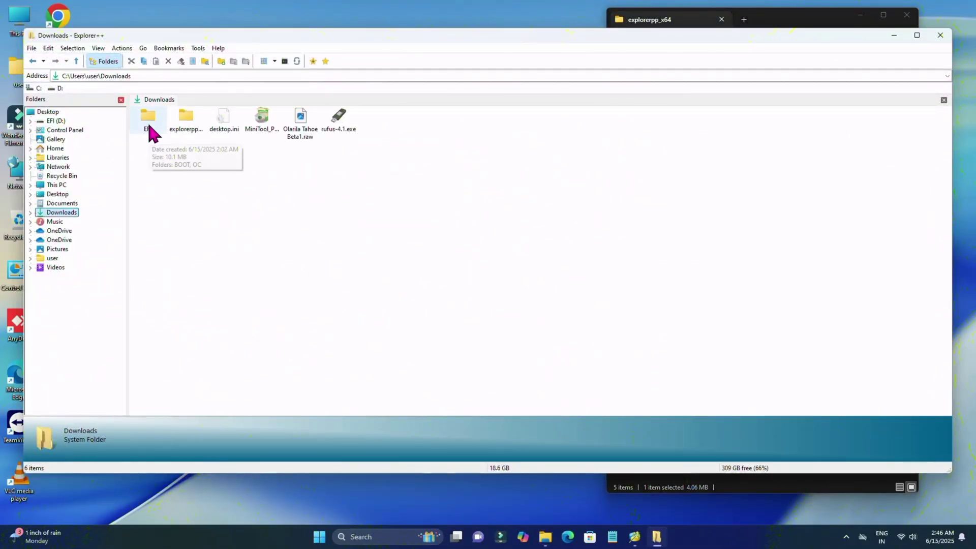
click(148, 122)
right_click(147, 123)
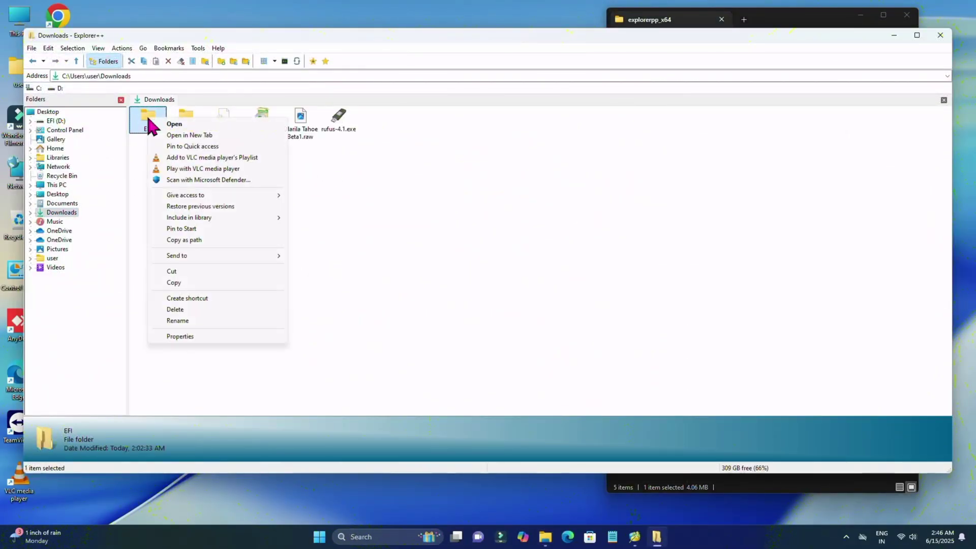
click(181, 280)
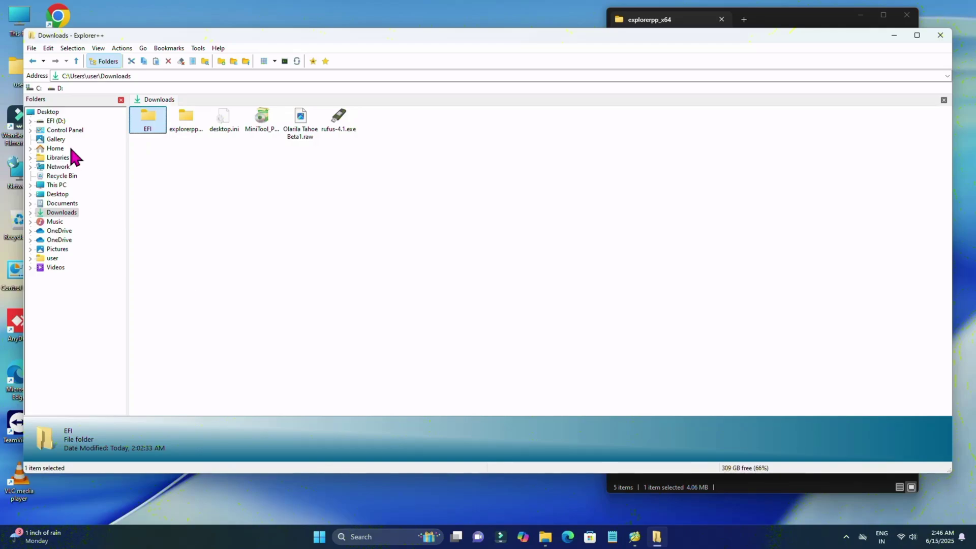
click(64, 185)
double_click(183, 127)
right_click(205, 142)
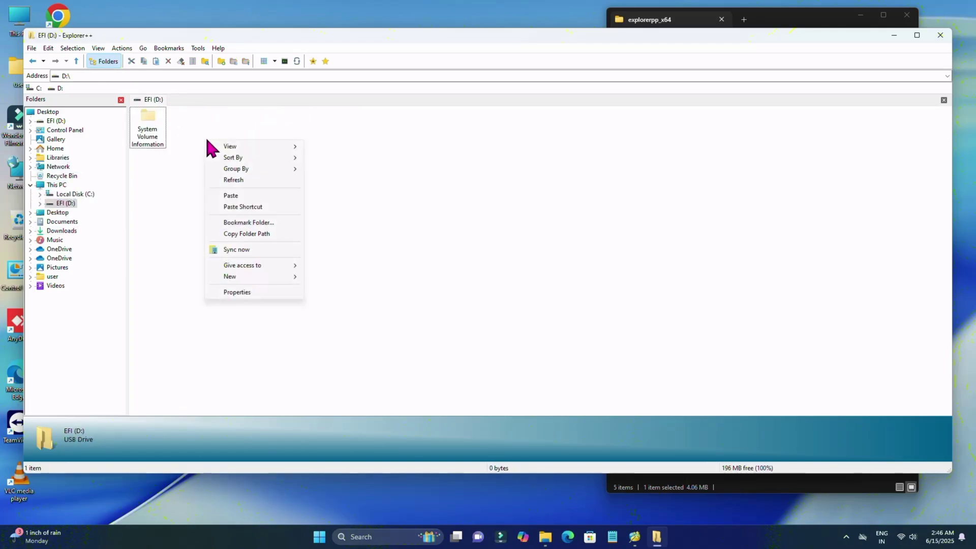
click(231, 195)
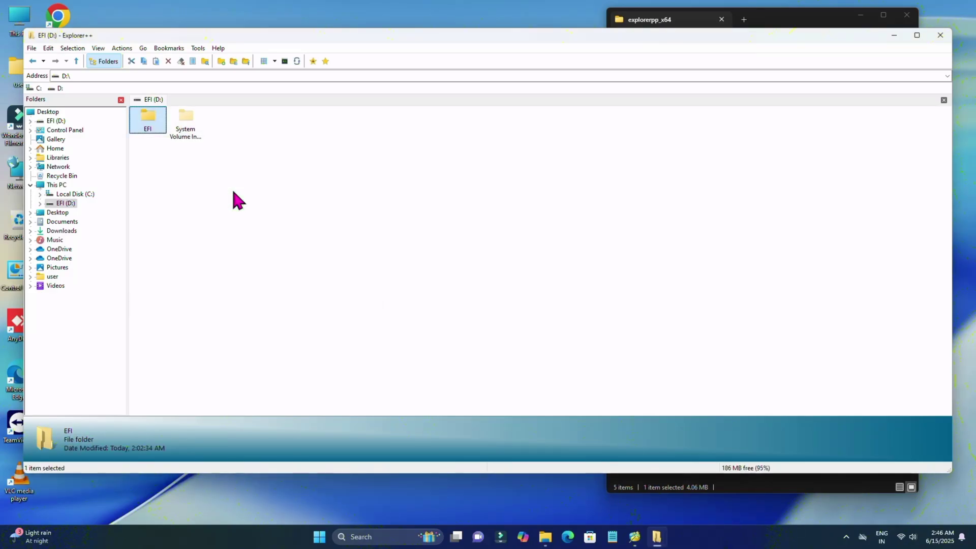
click(940, 35)
click(908, 15)
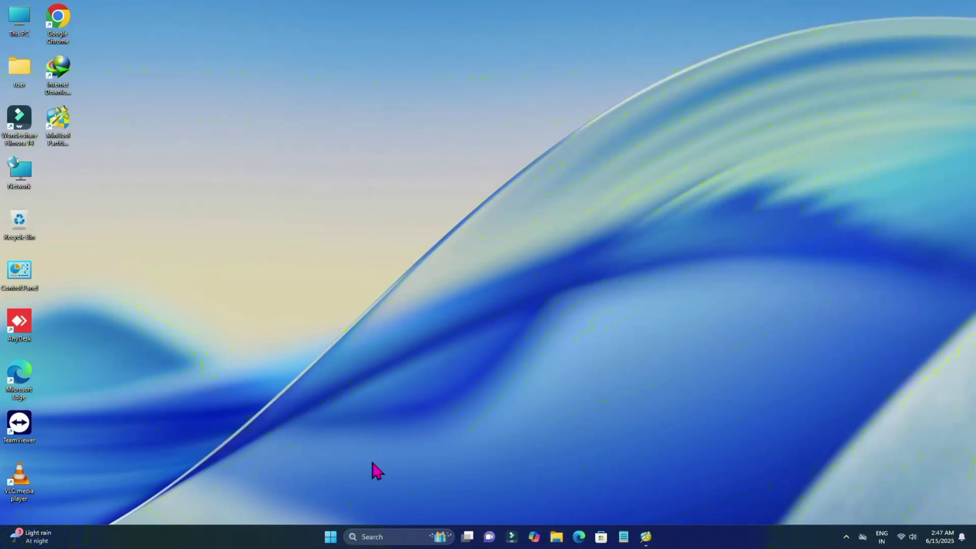
- Open Disk Management and shrink C: by 112640 MB
right_click(330, 537)
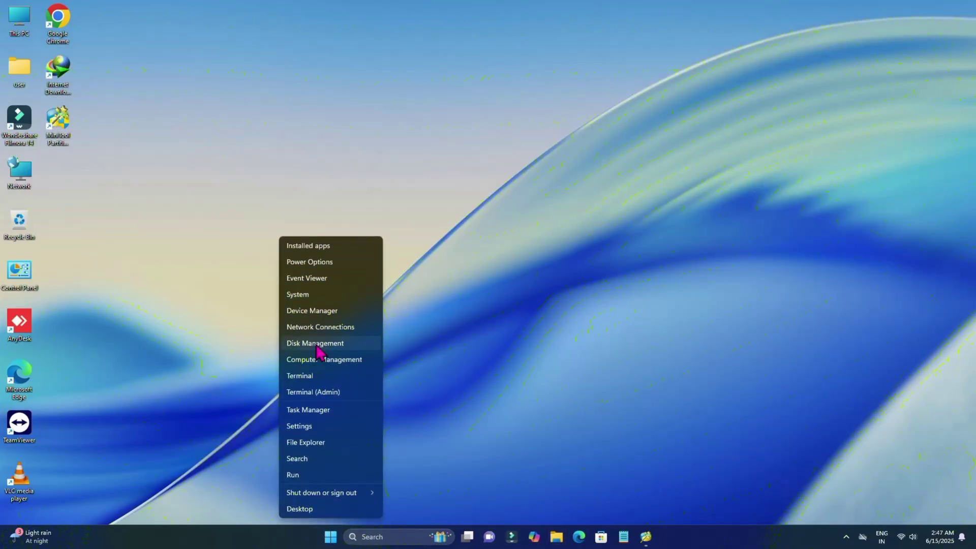
click(317, 344)
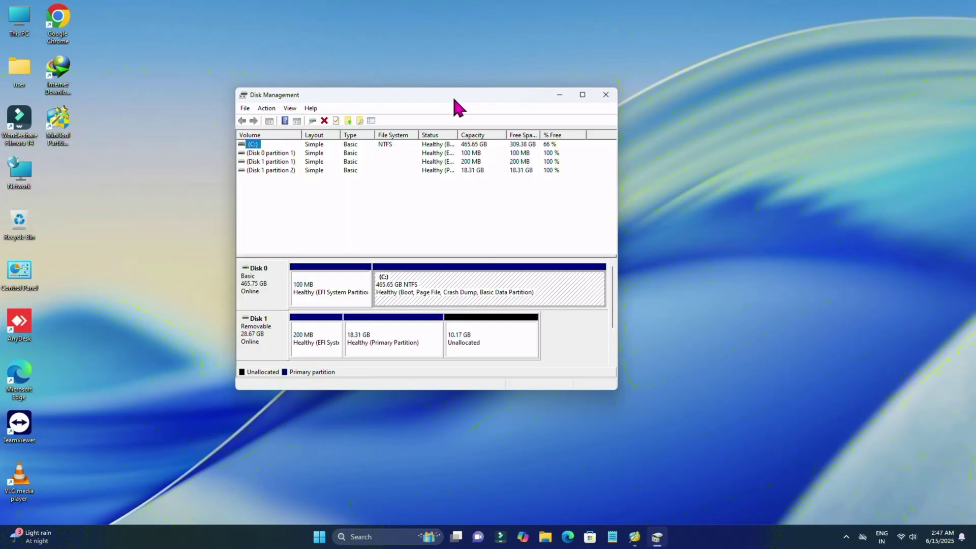
right_click(448, 279)
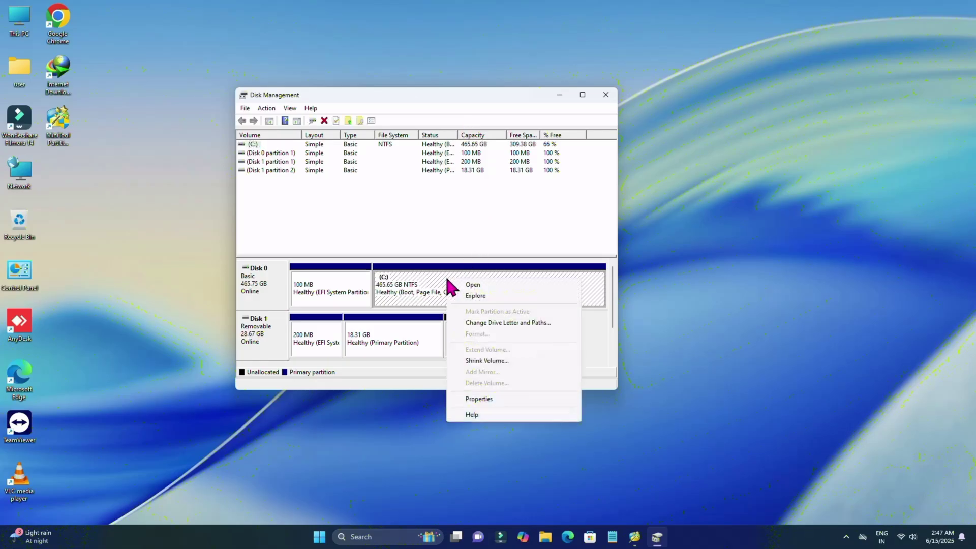
click(487, 361)
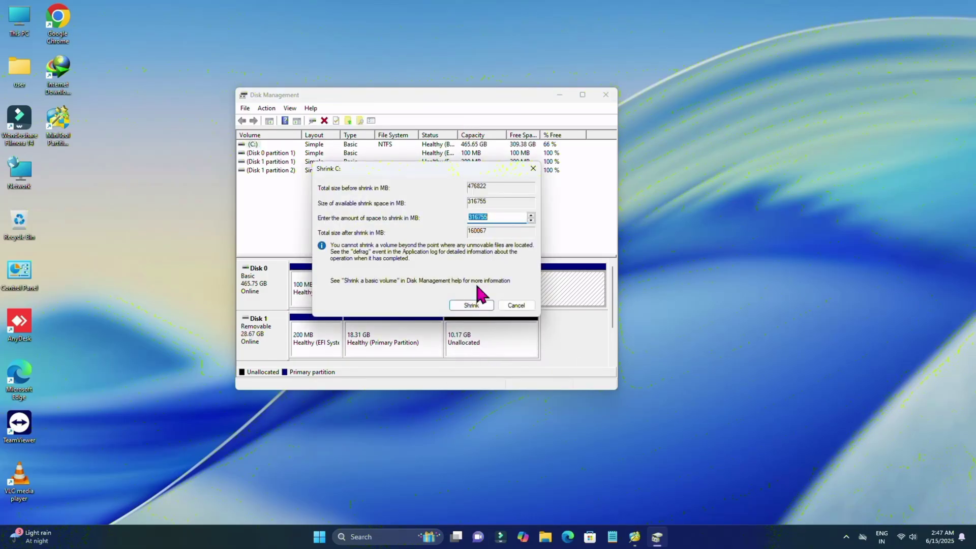
text(112640)
click(472, 306)
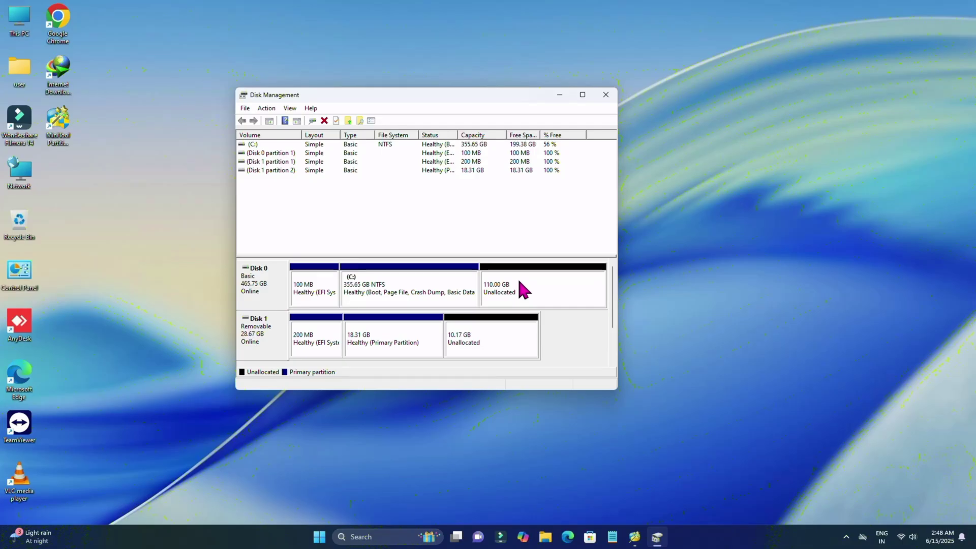
- Create a 110 GB NTFS simple volume labelled Tahoe as E:, then close Disk Management
right_click(518, 282)
click(565, 288)
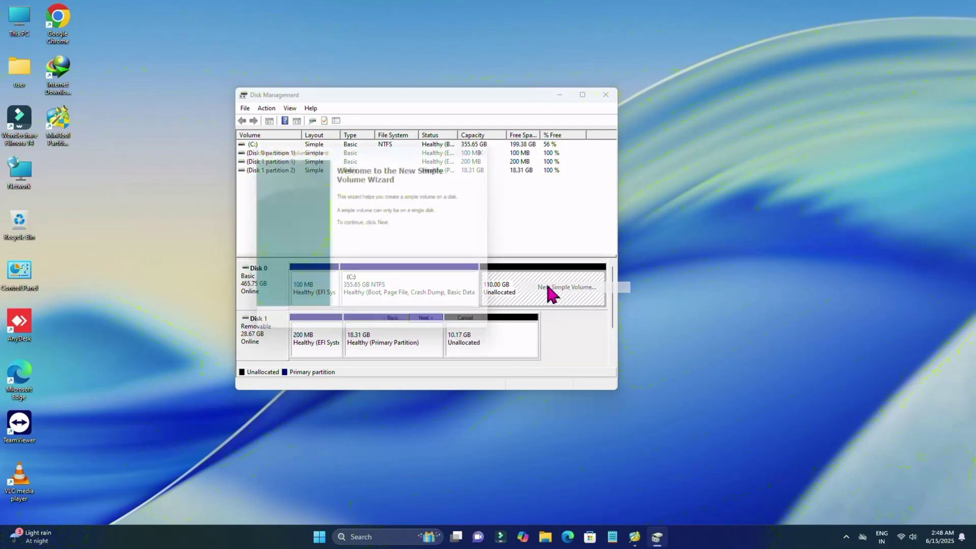
click(432, 326)
click(433, 326)
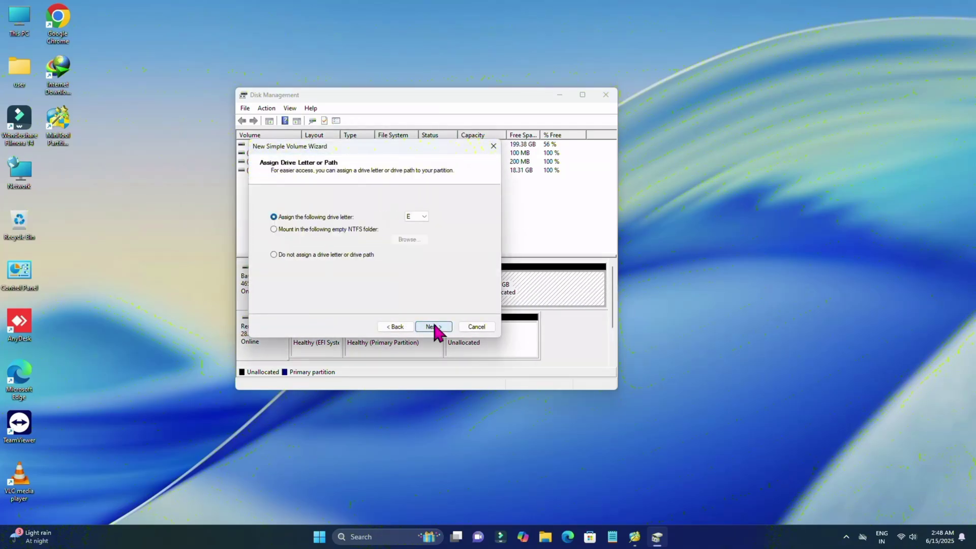
click(433, 326)
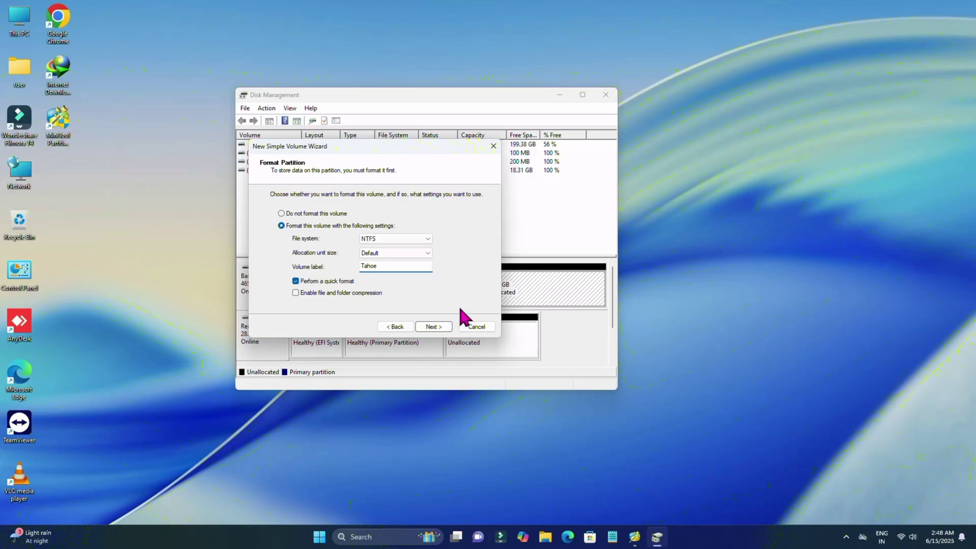
click(433, 326)
click(439, 328)
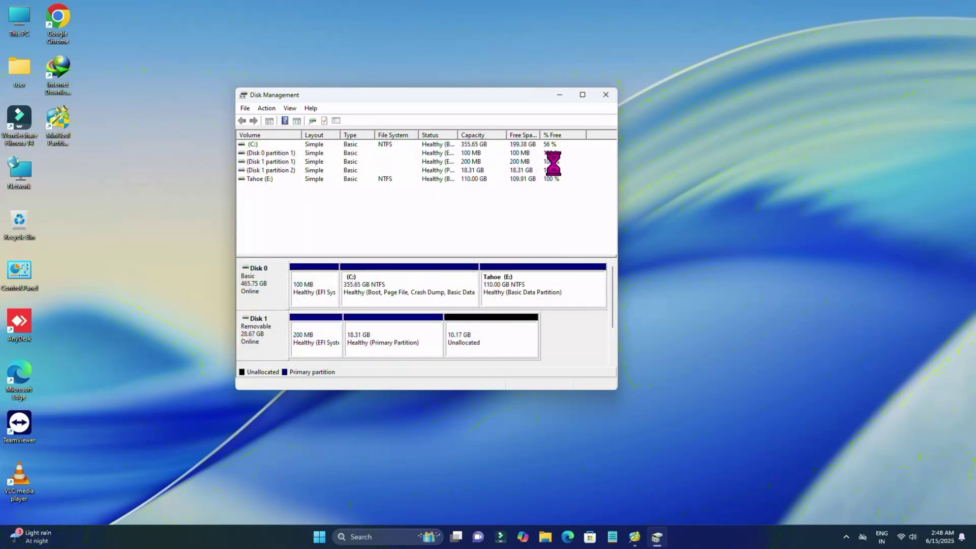
click(606, 95)
- Restart the computer from the Start menu's power options
click(331, 537)
click(614, 502)
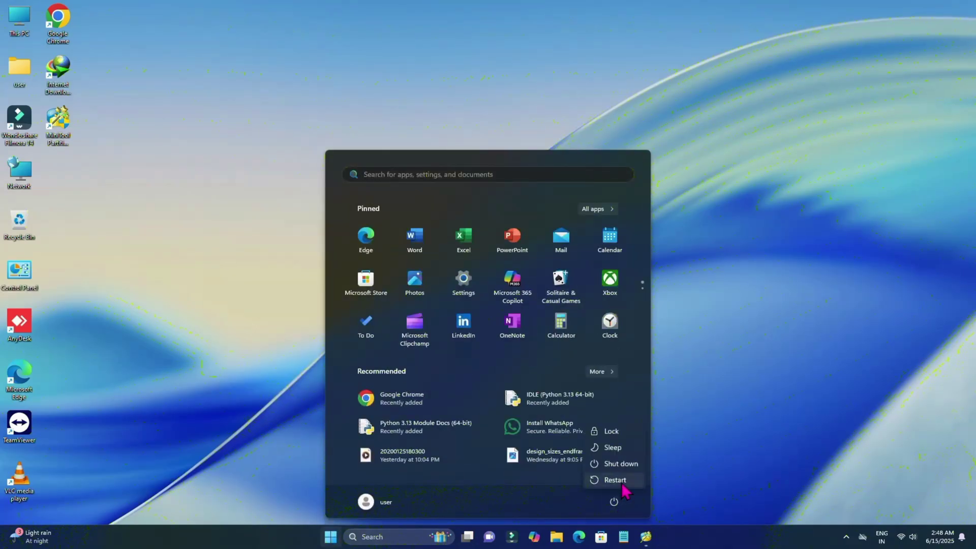
click(623, 478)
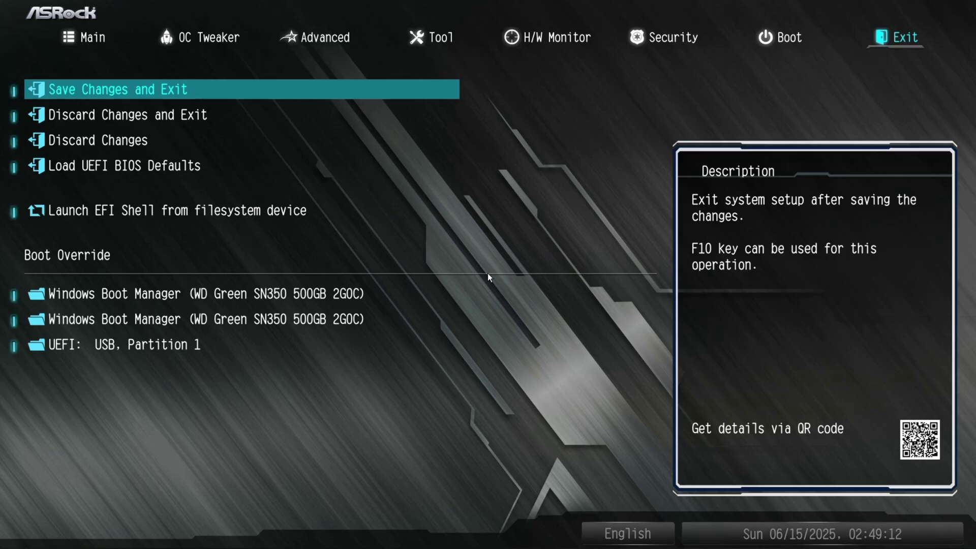
- Save changes and exit firmware setup, then move down the boot devices toward UEFI: USB, Partition 1
key(Return)
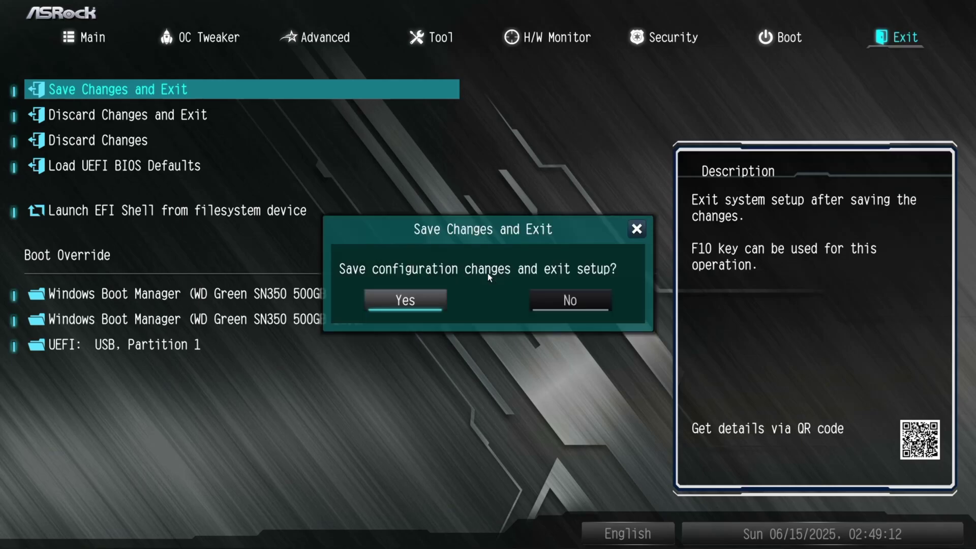
click(401, 301)
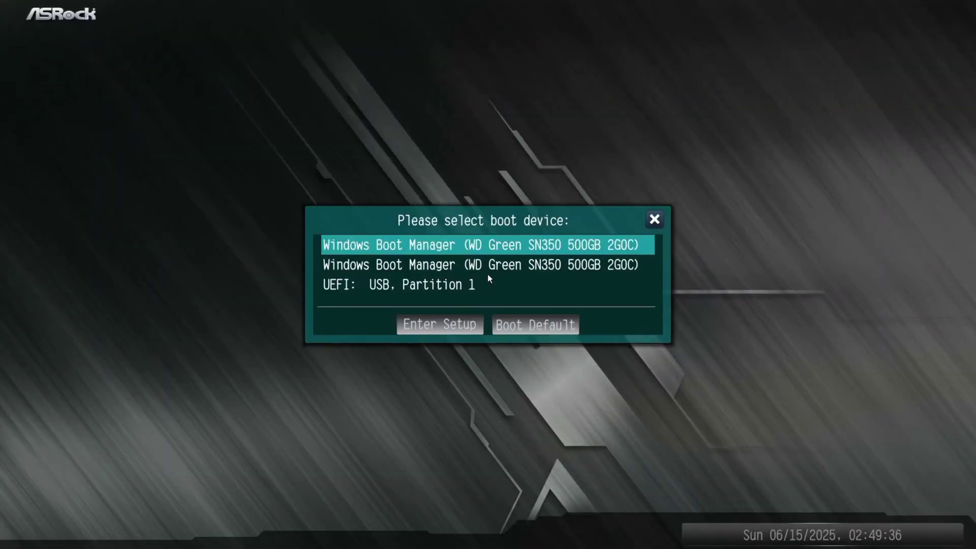
key(Down)
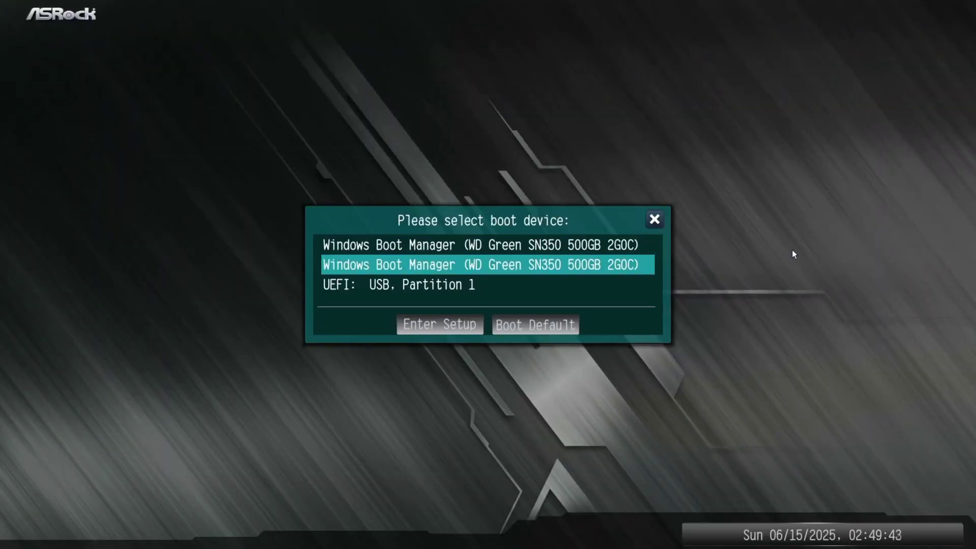
- Boot Install macOS Beta from the USB's OpenCore picker, keep English, and pick Disk Utility
click(419, 285)
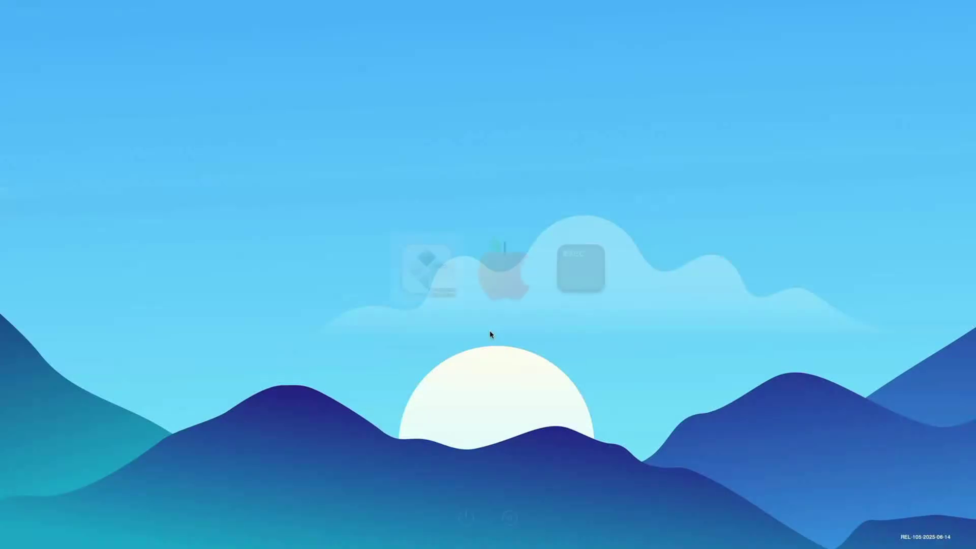
key(Right)
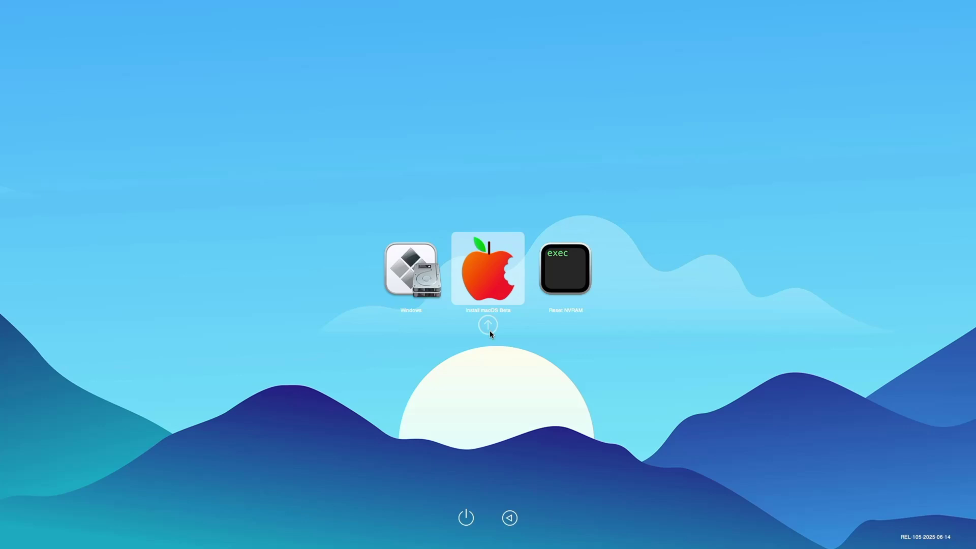
click(488, 325)
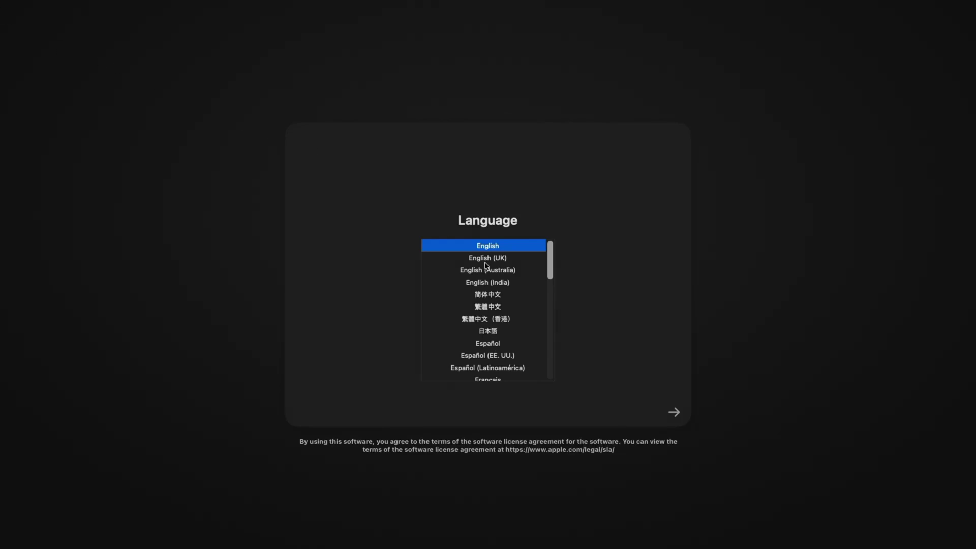
click(674, 412)
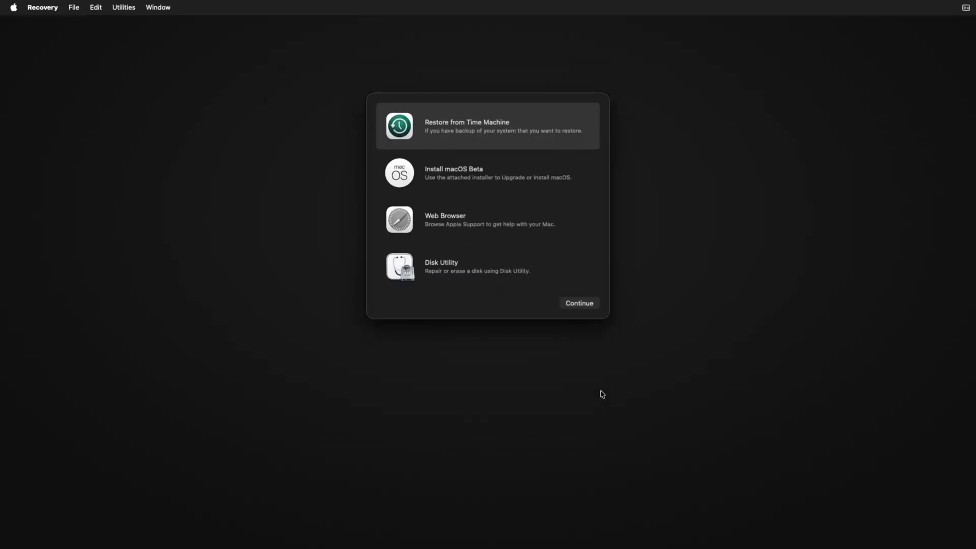
click(449, 266)
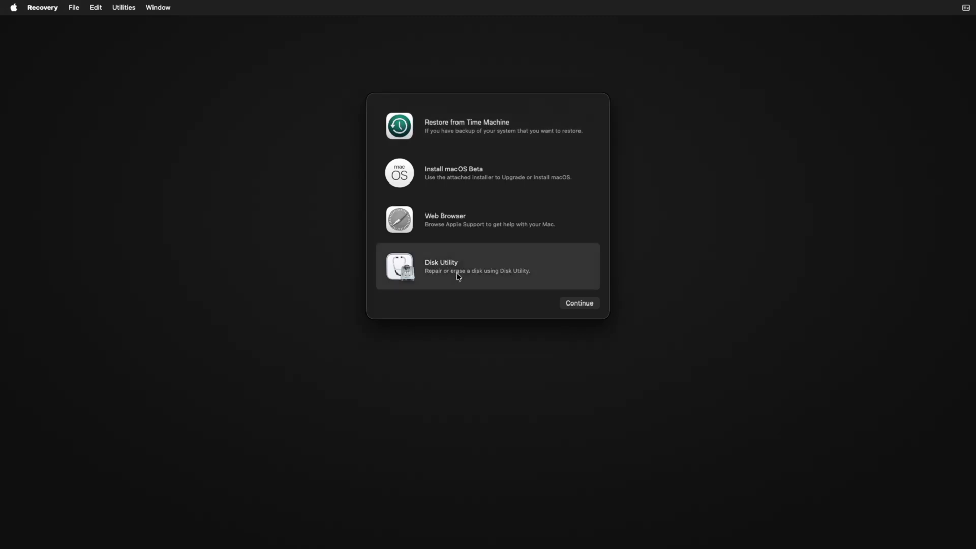
- Open Disk Utility, show all devices, and select the Tahoe volume on the WD Green drive
click(579, 305)
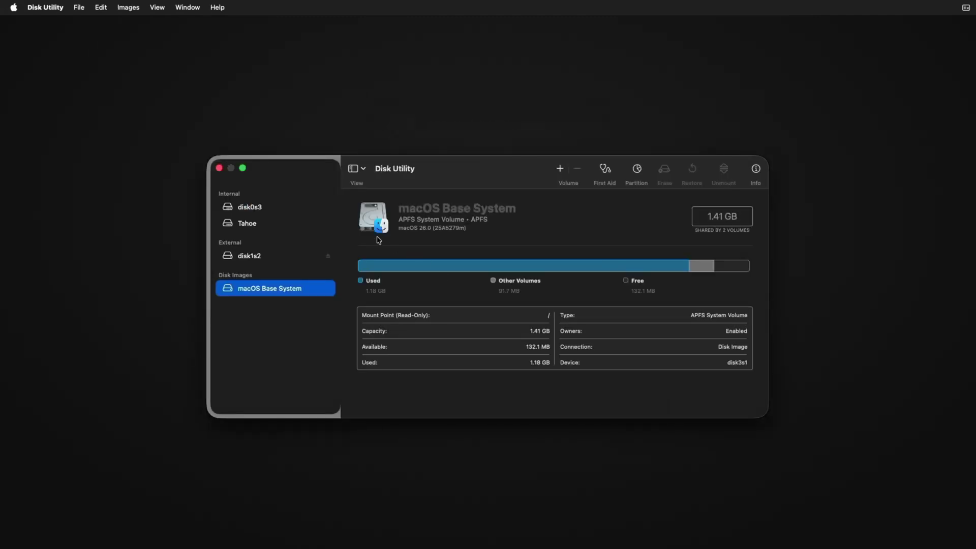
click(365, 173)
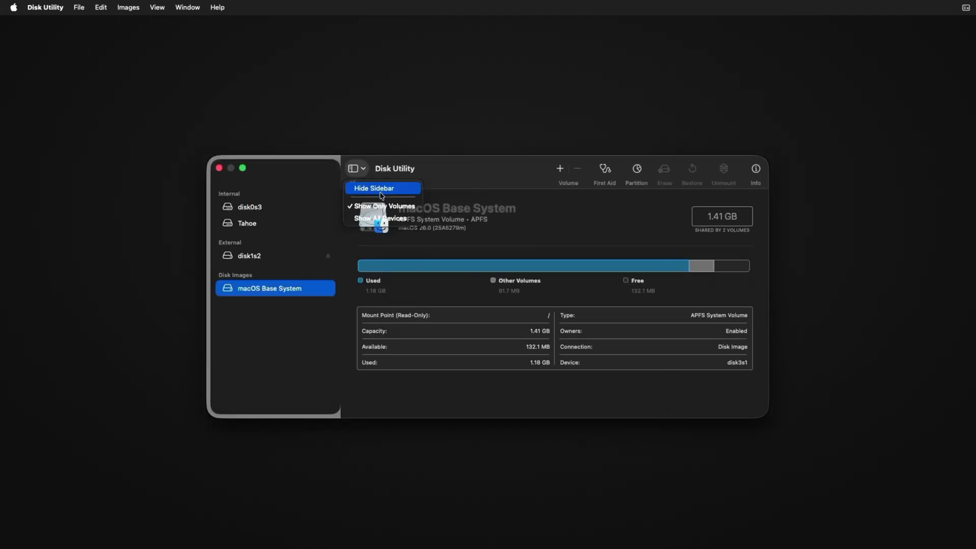
click(385, 219)
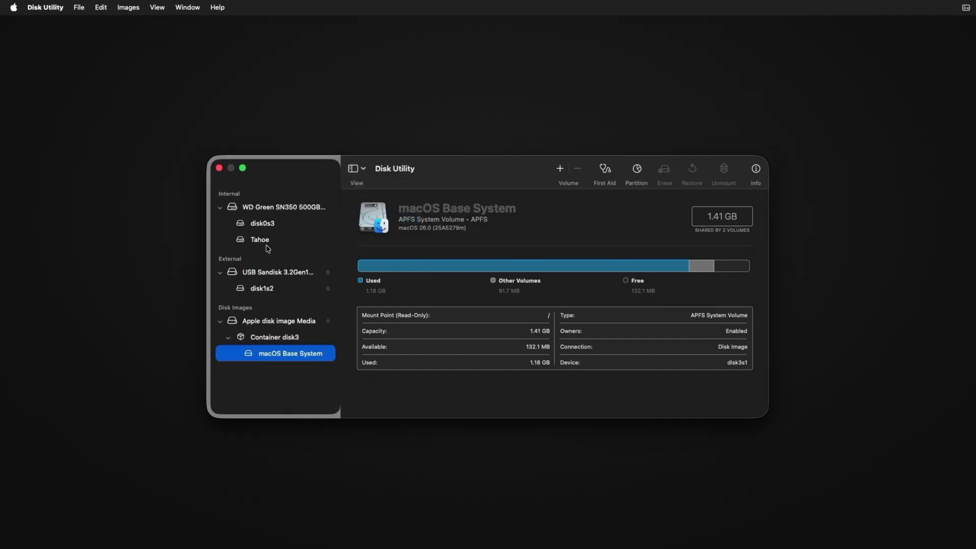
click(263, 243)
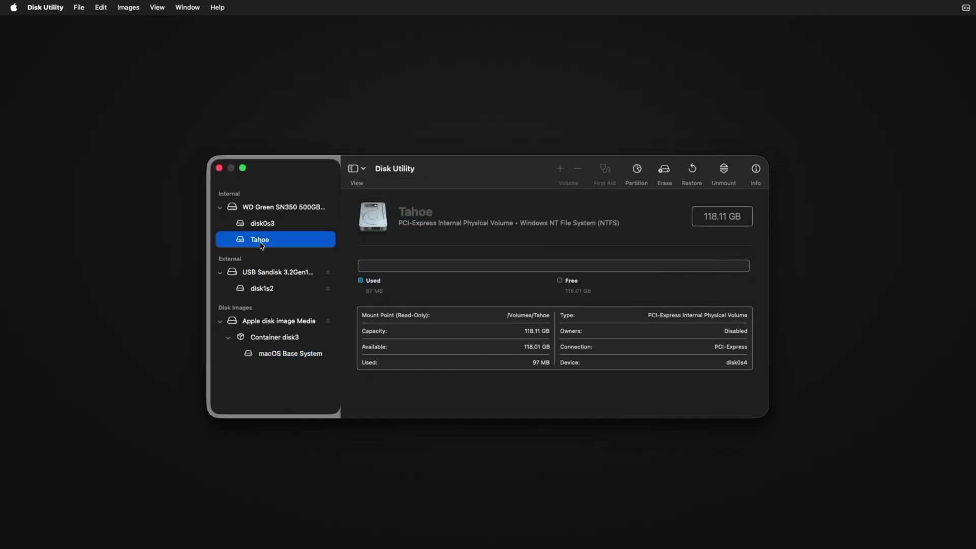
- Erase Tahoe as APFS, keeping its name, then close Disk Utility
click(664, 169)
click(542, 308)
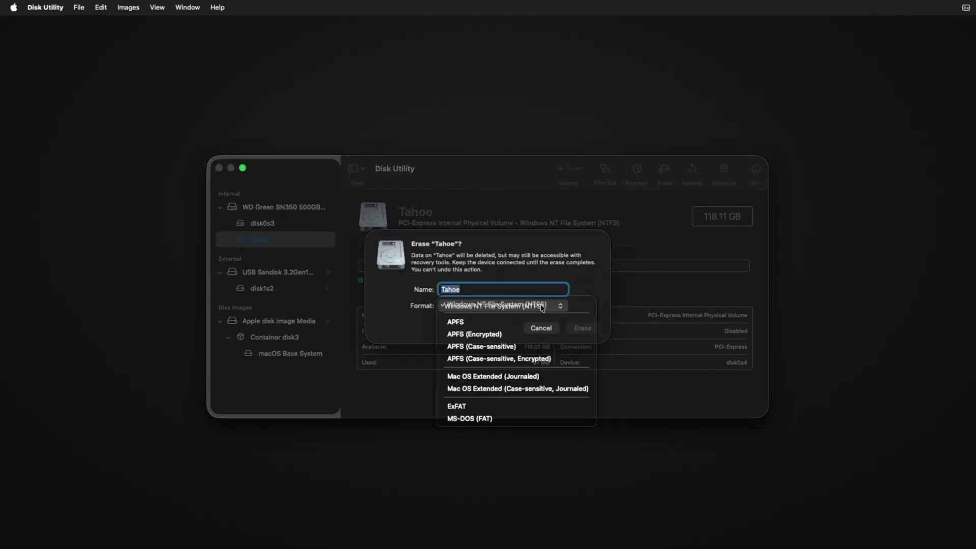
click(476, 322)
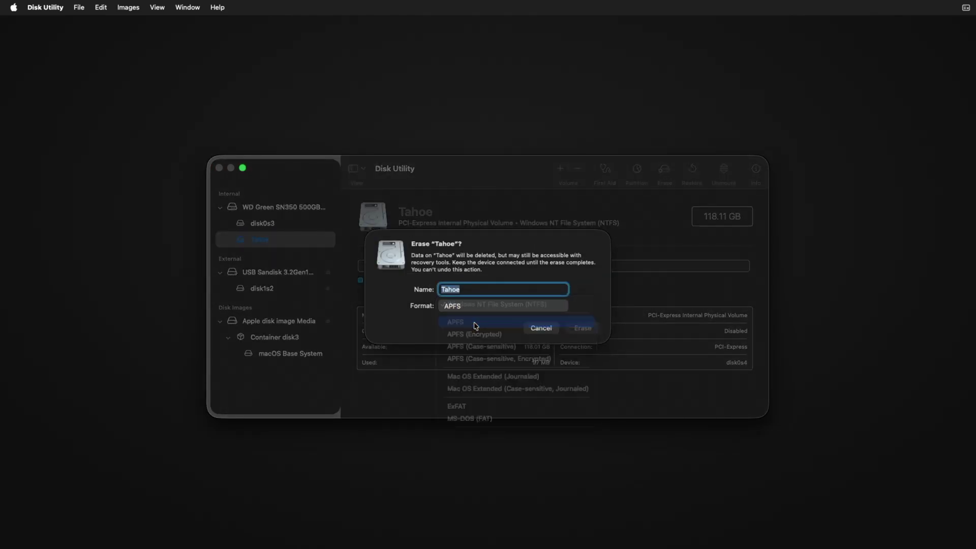
click(582, 330)
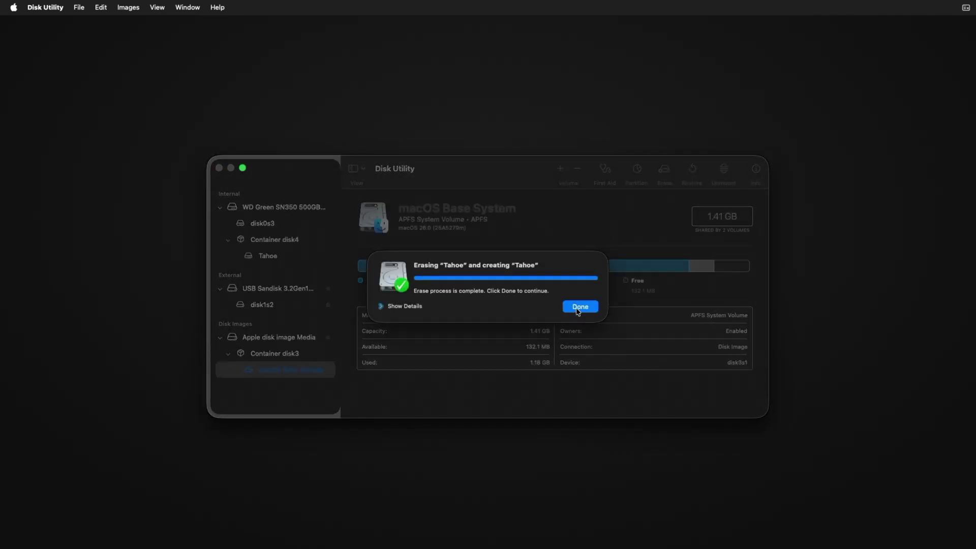
click(574, 313)
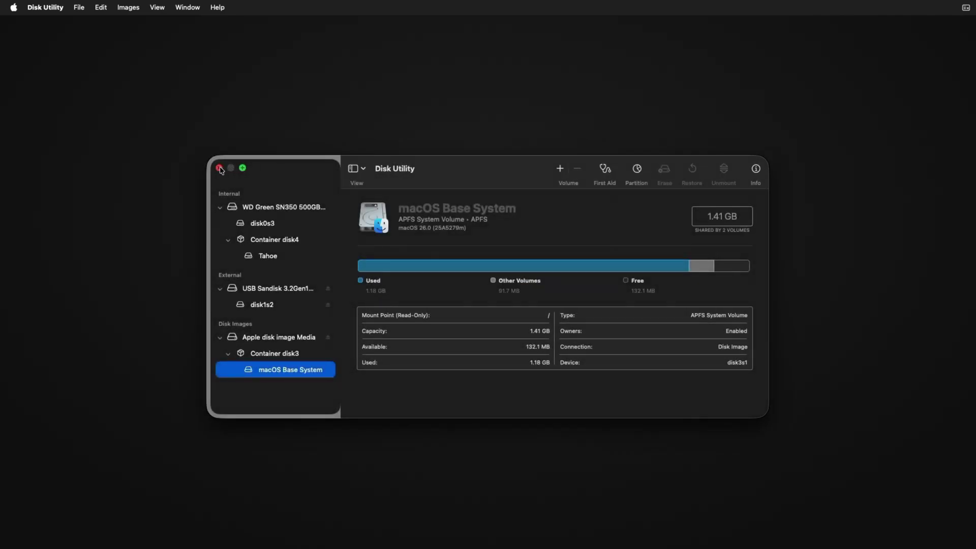
click(223, 169)
- Run Install macOS Beta, agree to the licence, and install macOS onto the Tahoe disk
click(455, 179)
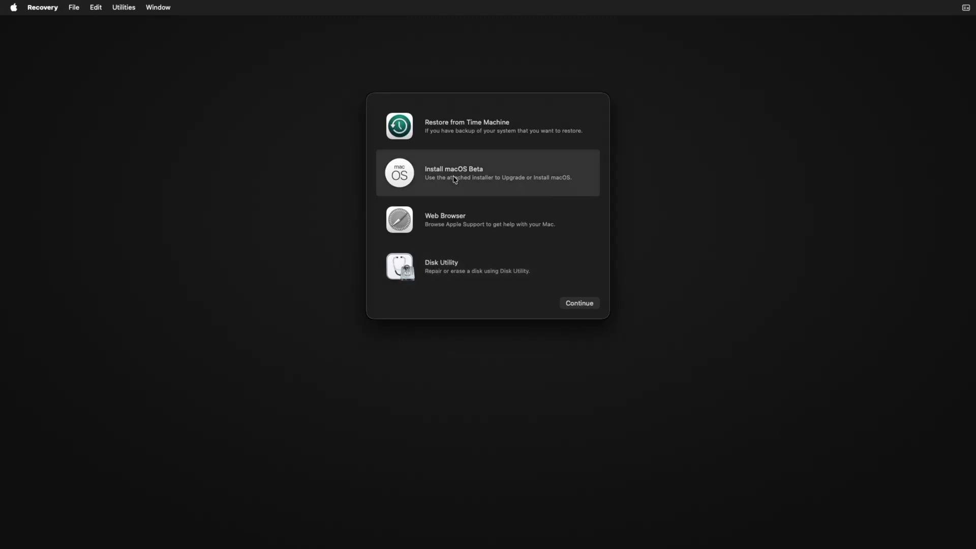
click(577, 305)
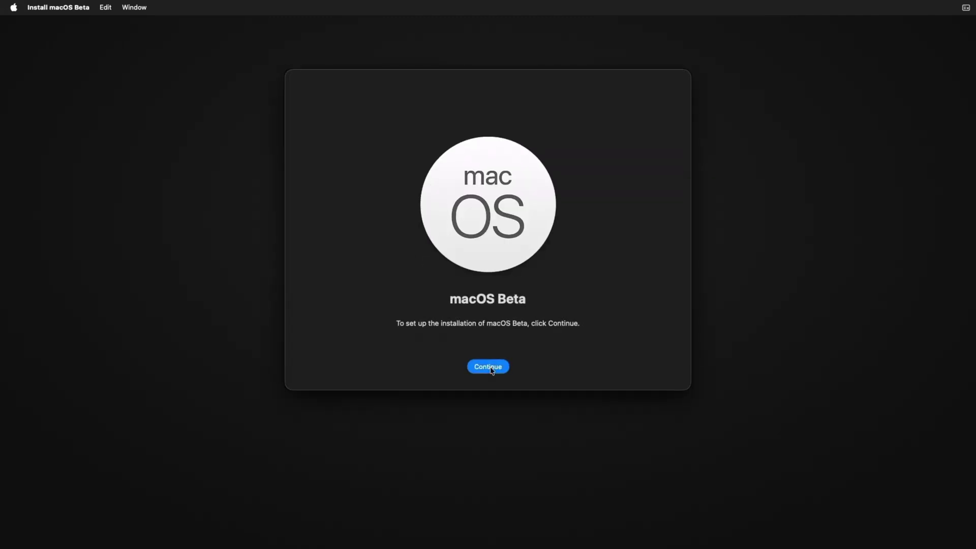
click(490, 368)
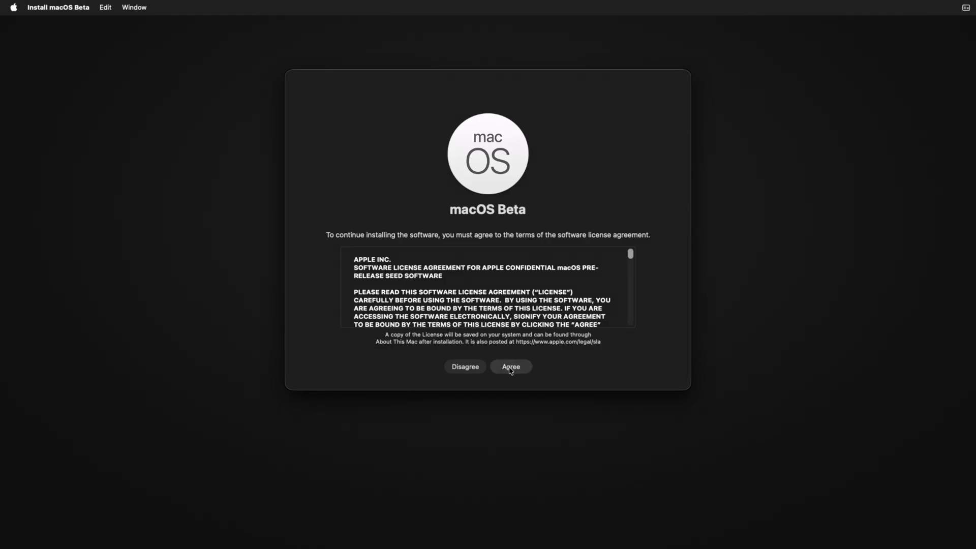
click(511, 368)
click(518, 270)
click(405, 299)
click(510, 368)
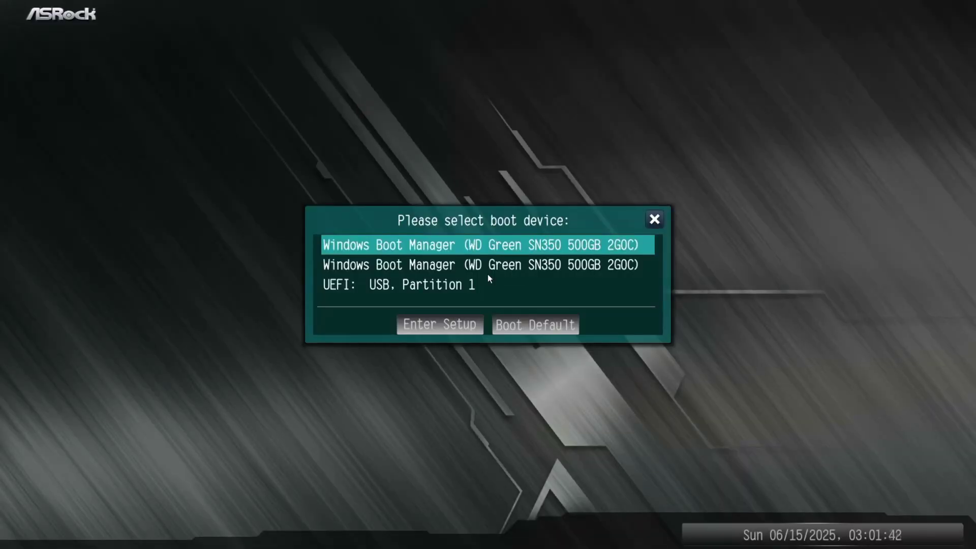
- Boot UEFI: USB, Partition 1 and start the macOS Installer entry in OpenCore
key(Down)
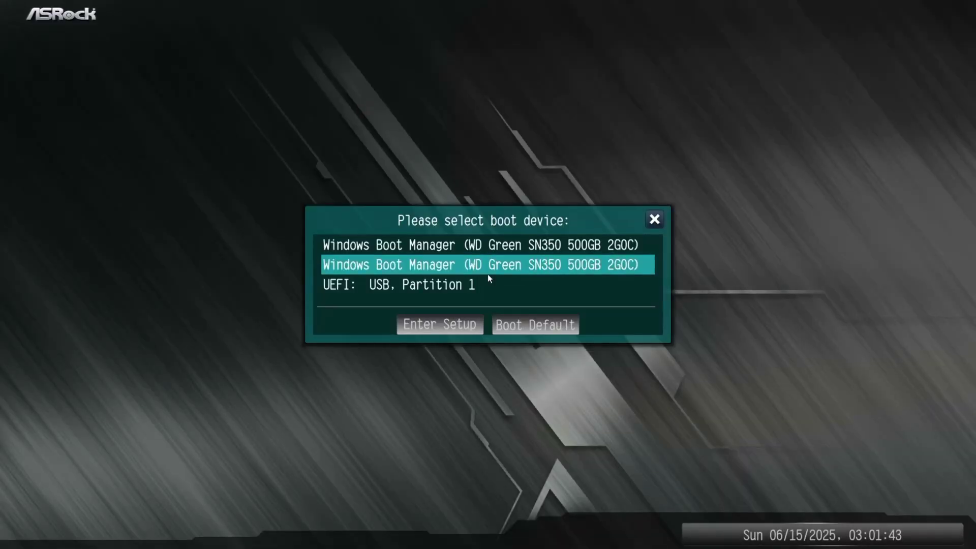
key(Down)
key(Return)
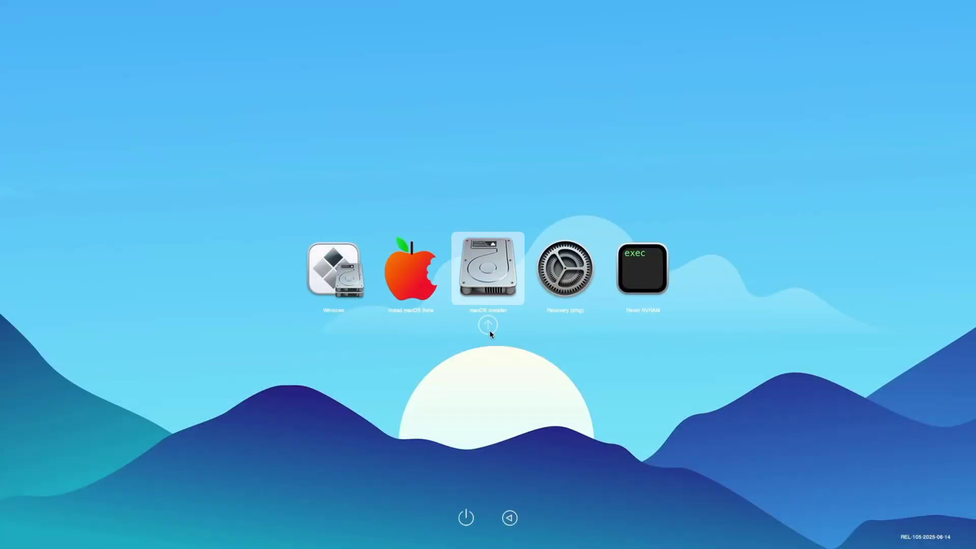
click(490, 330)
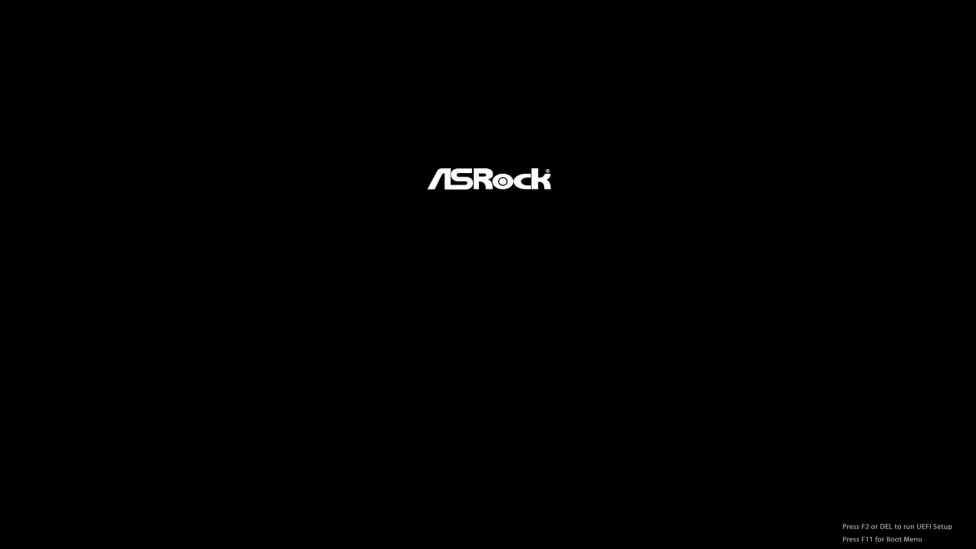
- After the restart, boot the USB again via F11 and resume the macOS Installer entry
key(F11)
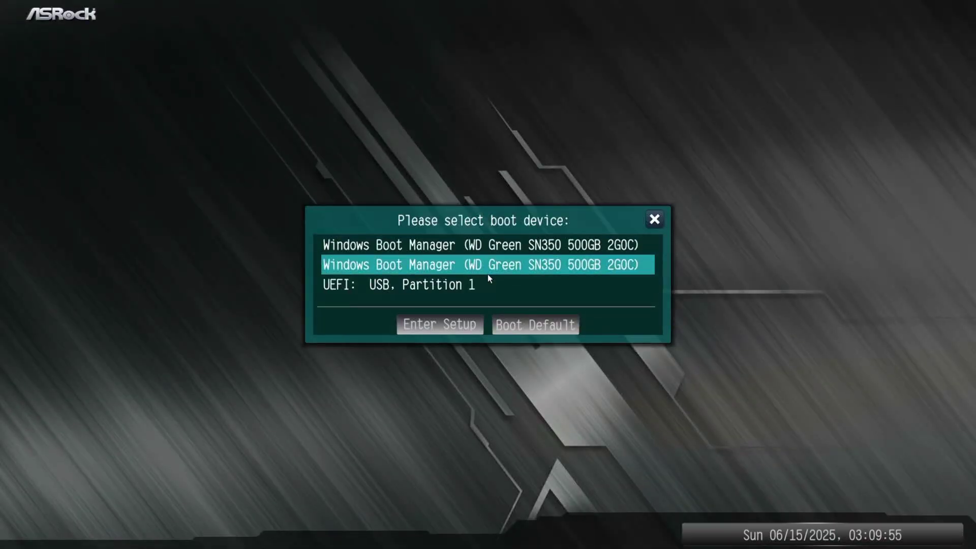
key(Down)
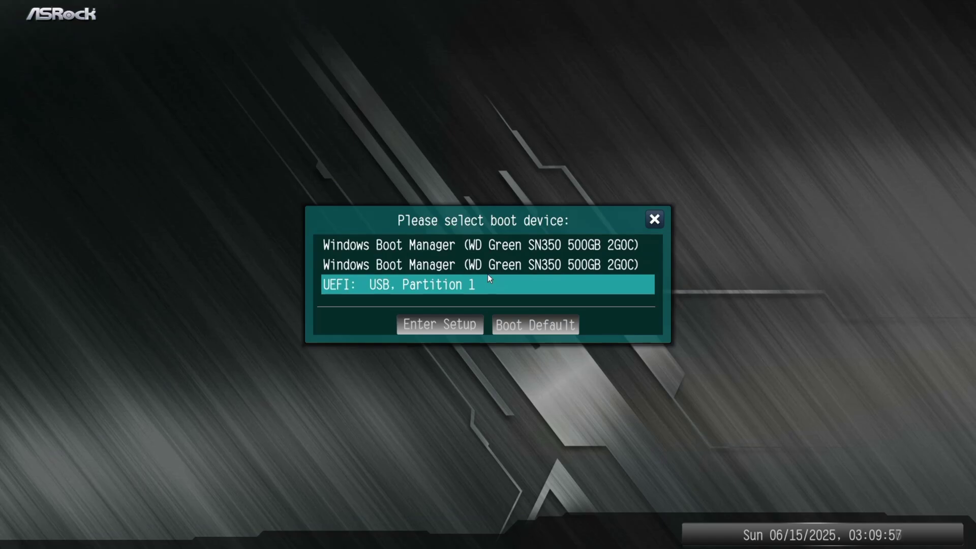
key(Return)
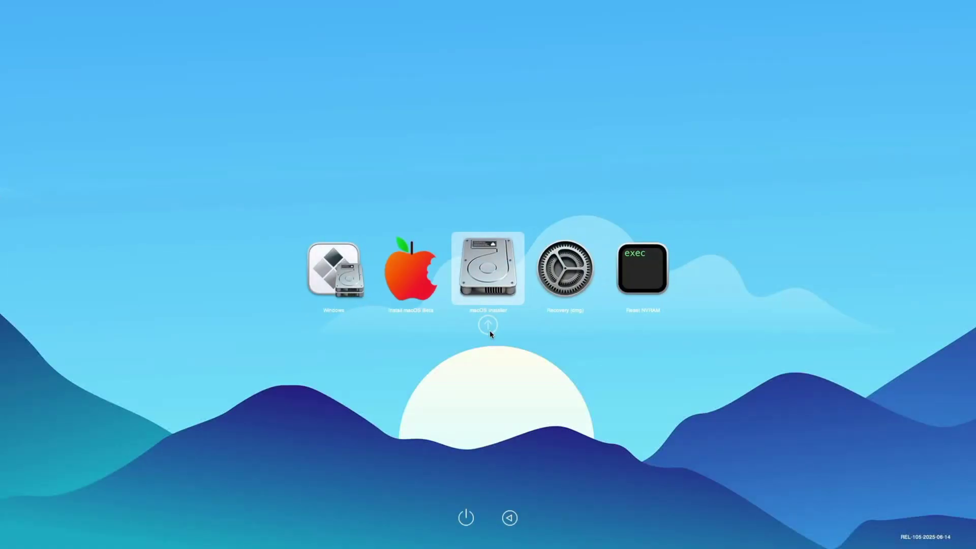
click(490, 331)
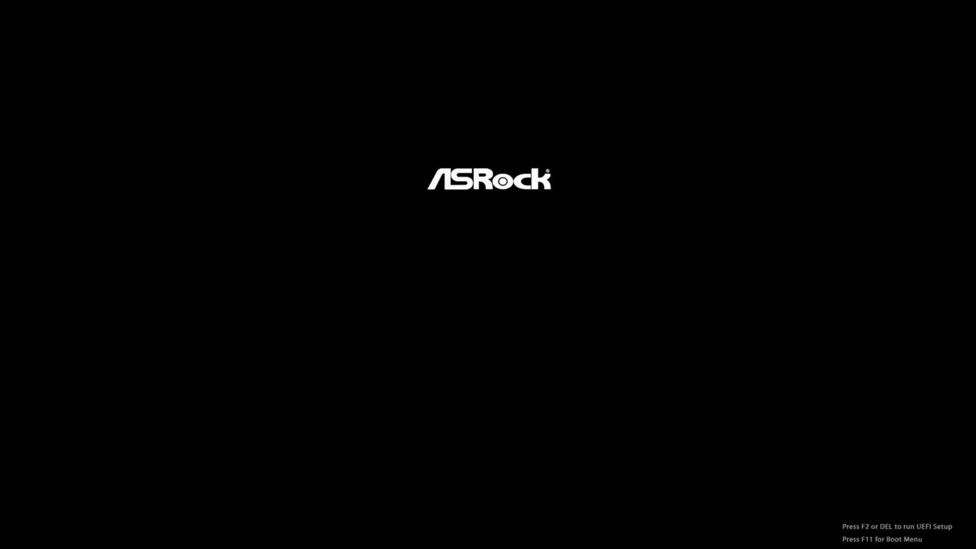
- Boot the USB via F11 and start the Tahoe entry from the OpenCore picker
key(F11)
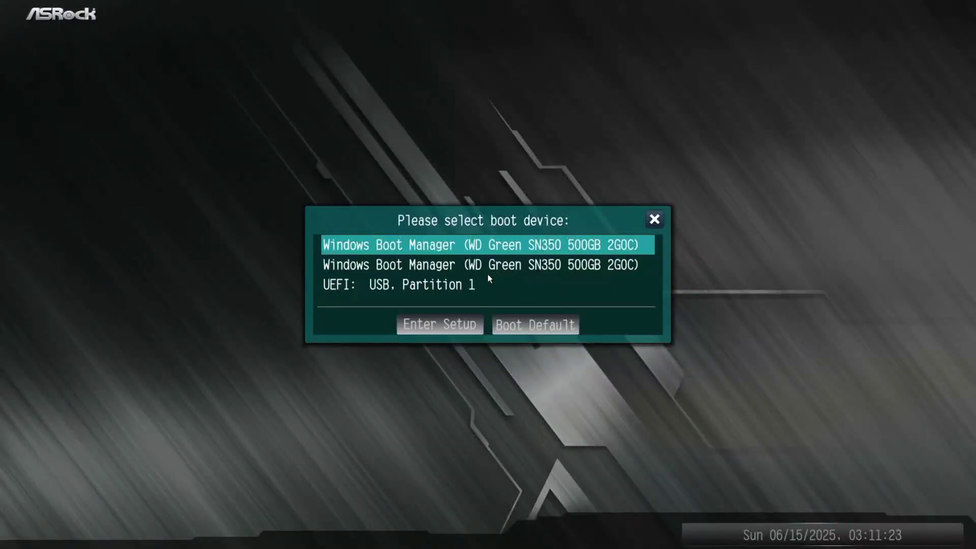
key(Down)
key(Down)
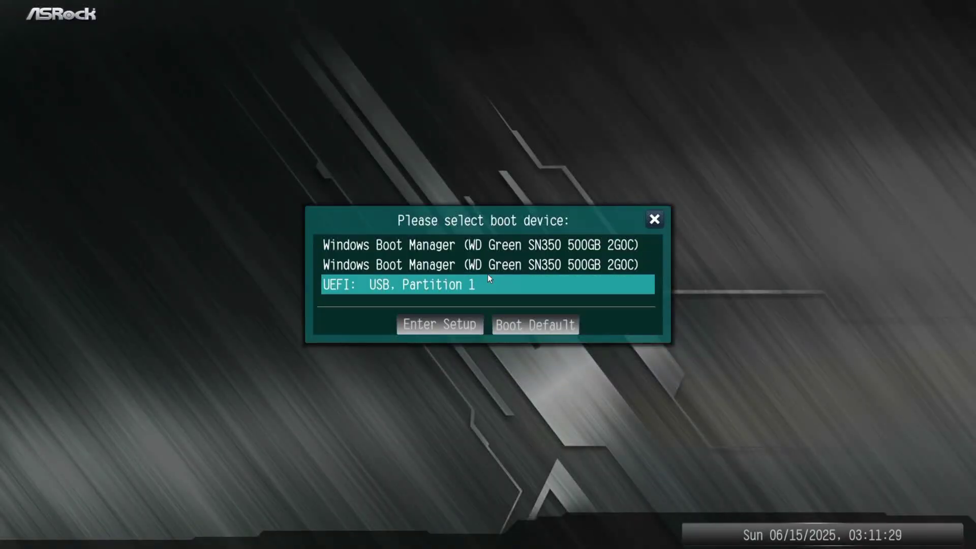
key(Return)
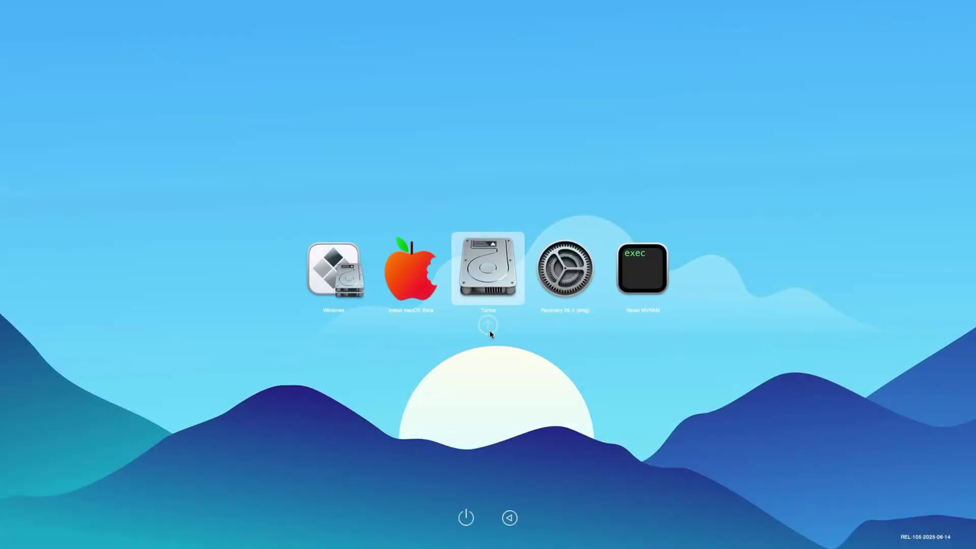
key(Left)
key(Right)
key(Return)
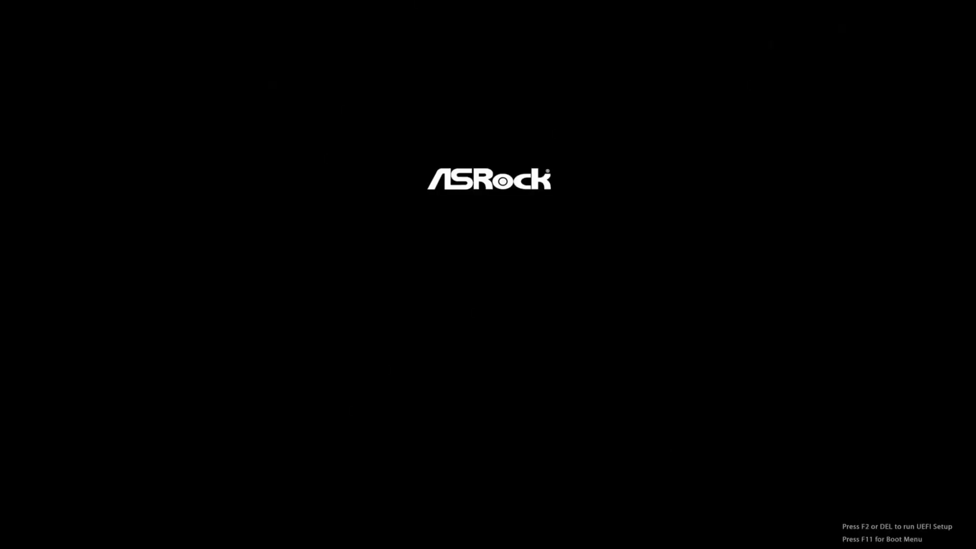
- After the restart, boot the USB's OpenCore again and start Tahoe
key(F11)
click(489, 279)
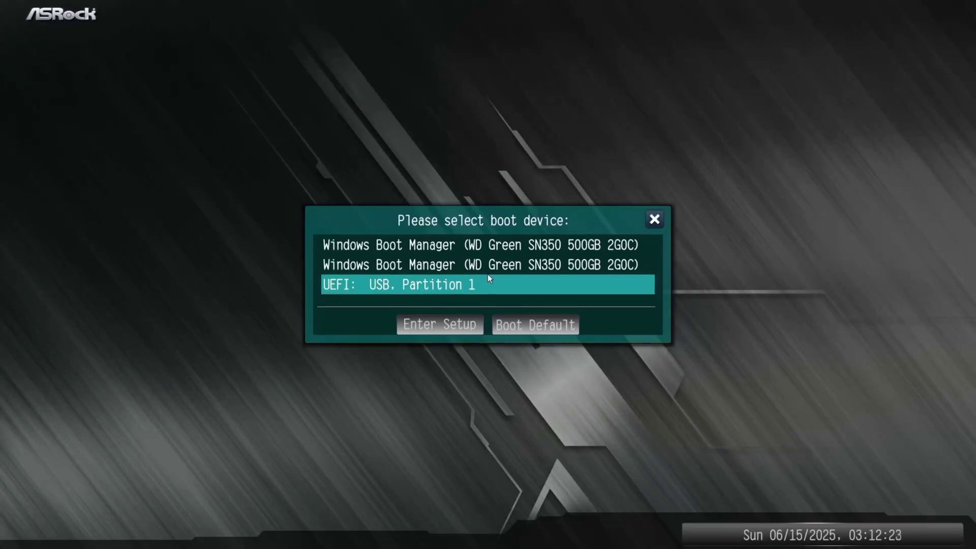
click(489, 279)
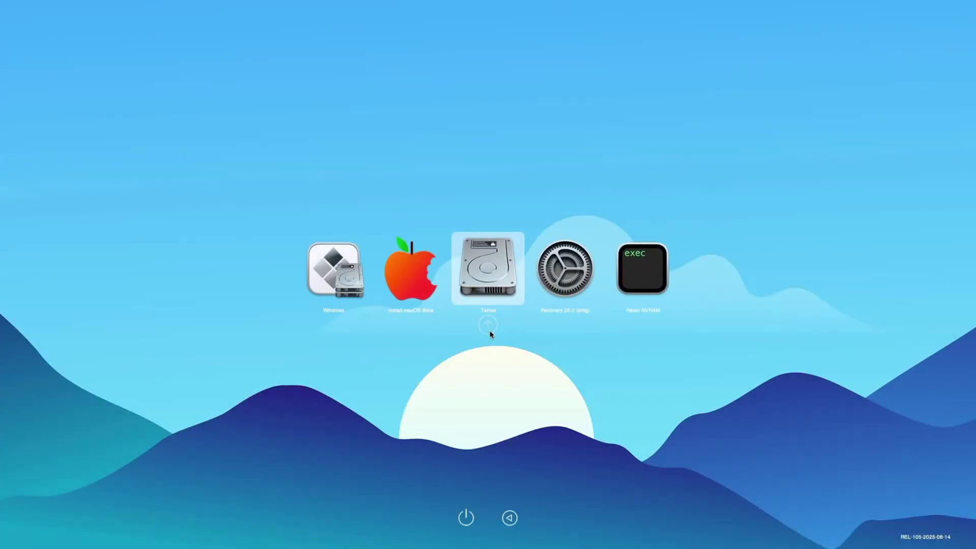
click(490, 331)
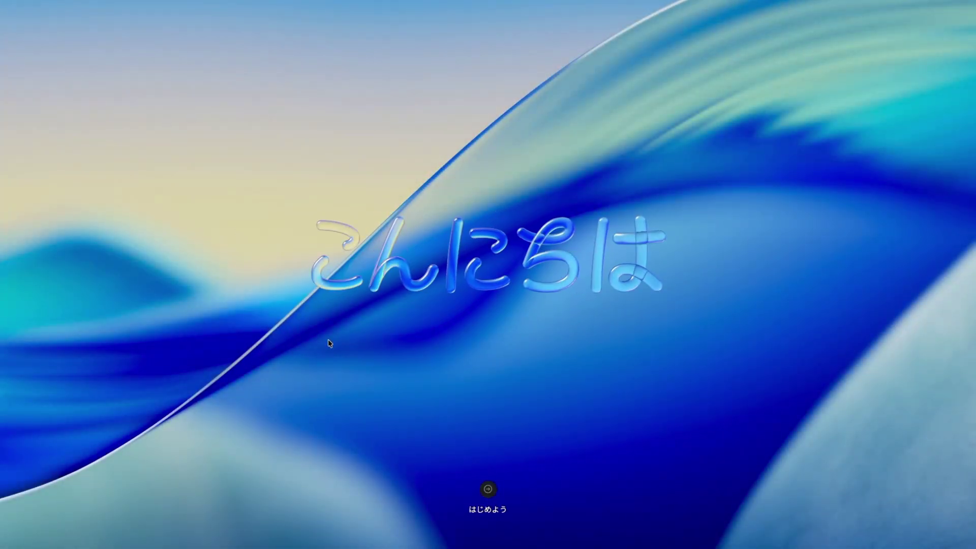
- Choose English and India, and set up as a new Mac without transferring data
key(Return)
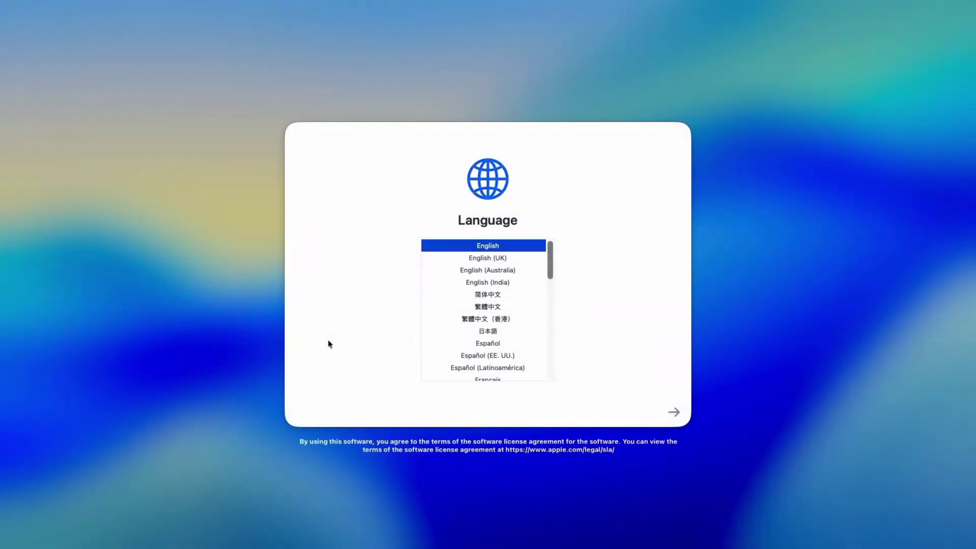
click(674, 411)
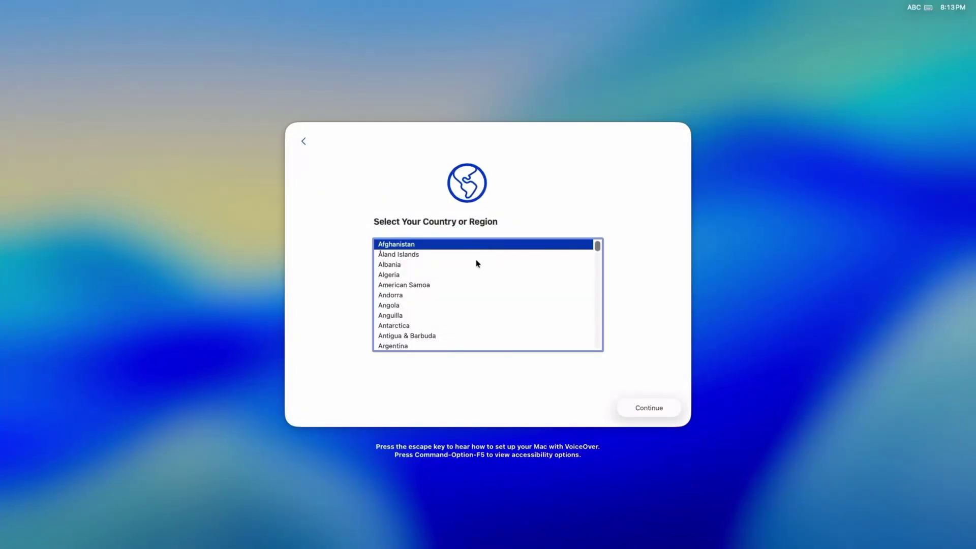
text(india)
click(660, 408)
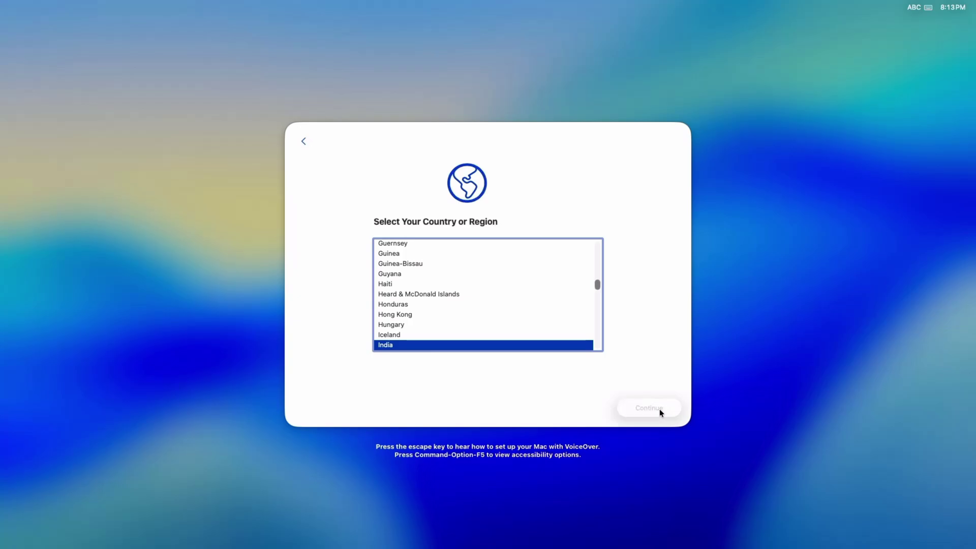
click(414, 372)
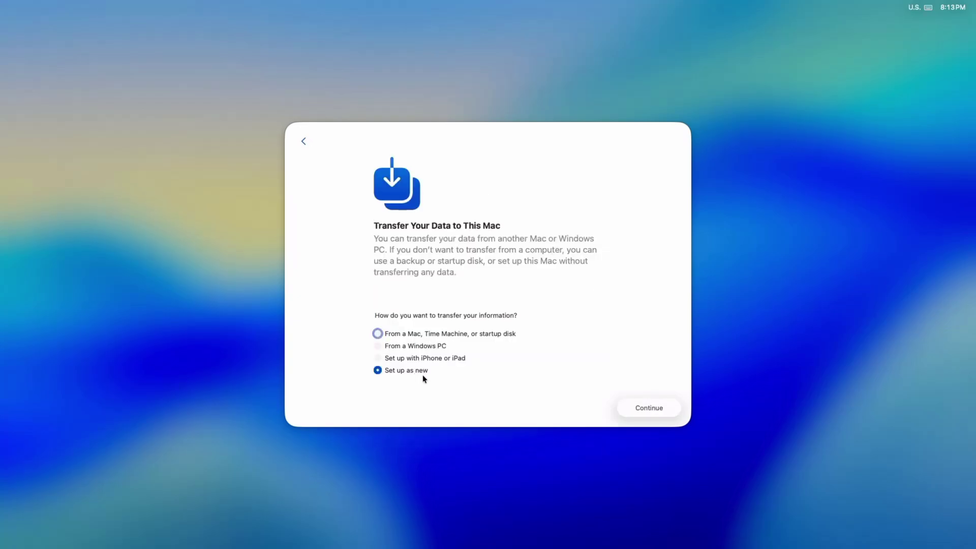
click(642, 410)
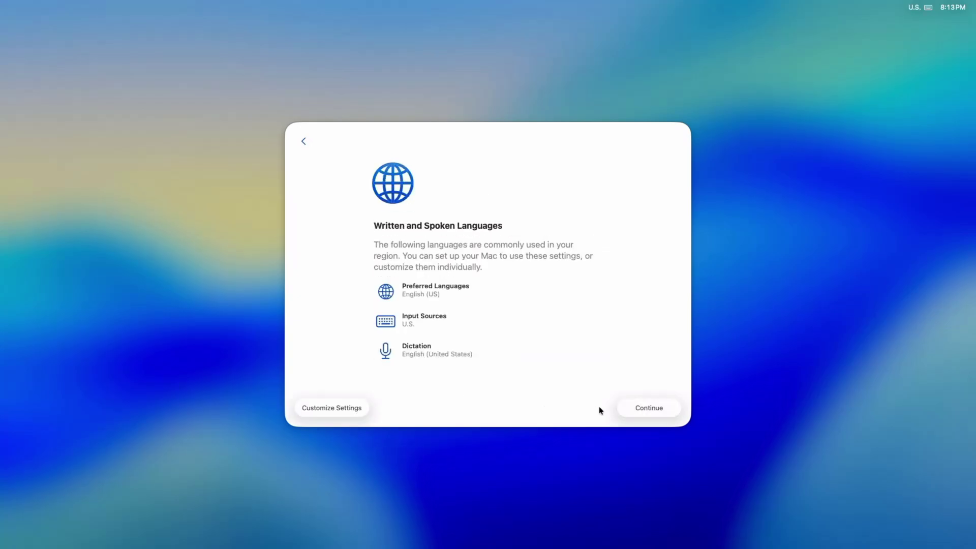
- Accept the language and input settings, skip accessibility, and continue without internet
click(653, 408)
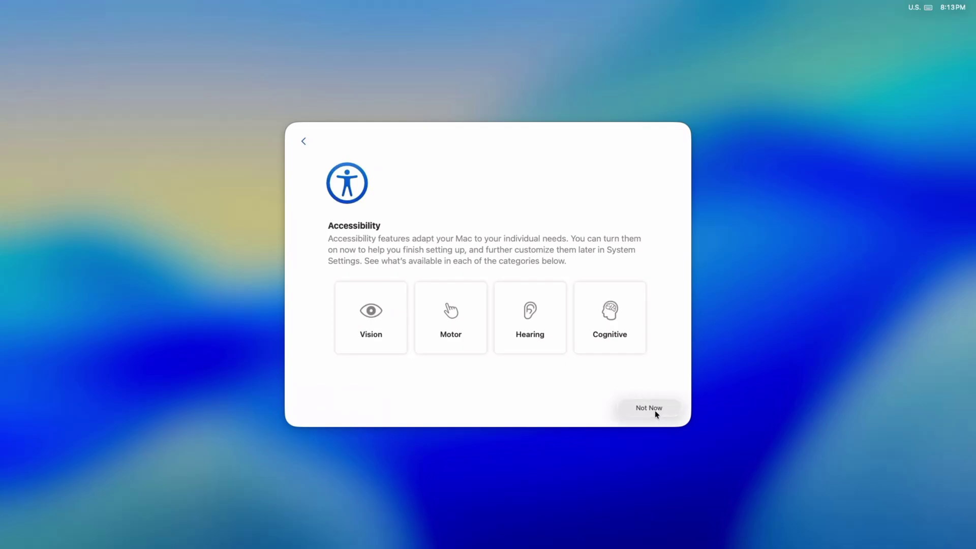
click(655, 410)
click(435, 249)
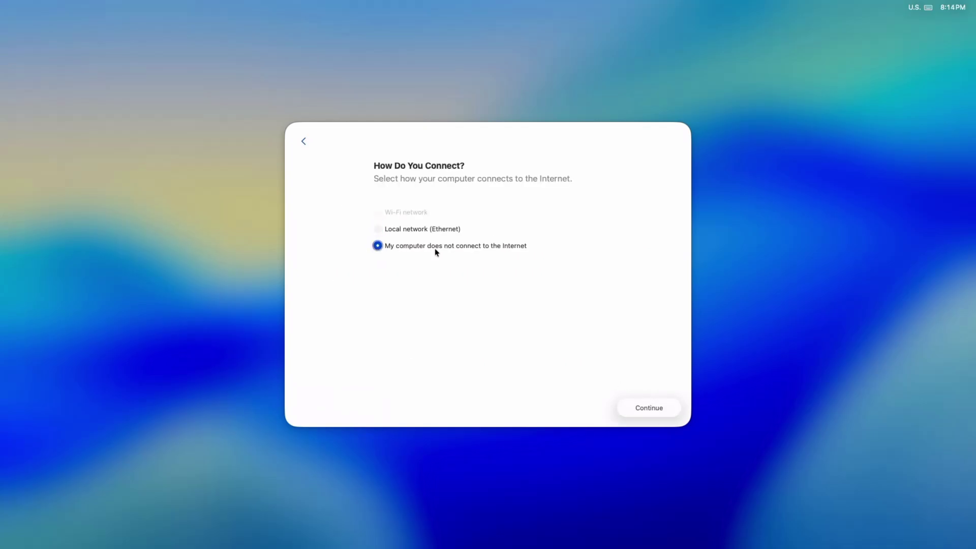
click(640, 407)
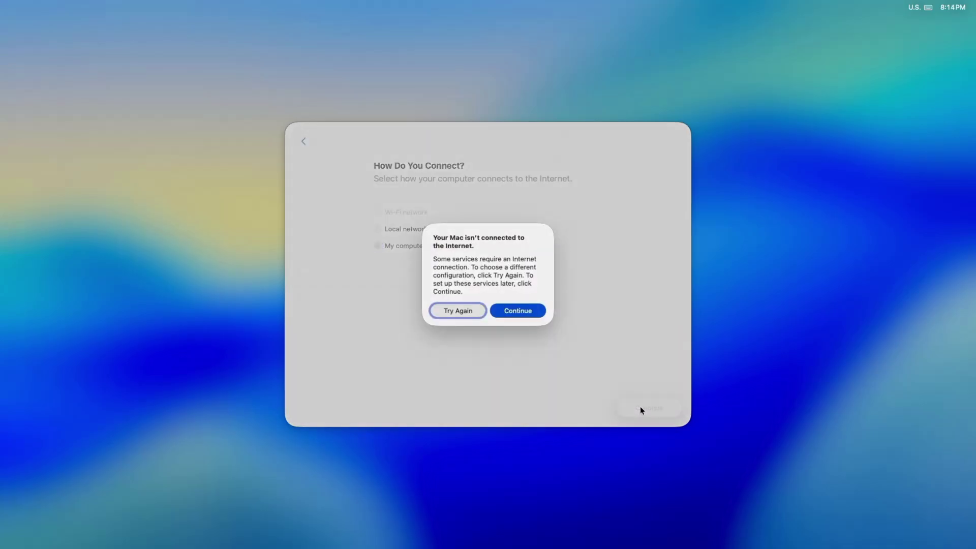
click(524, 311)
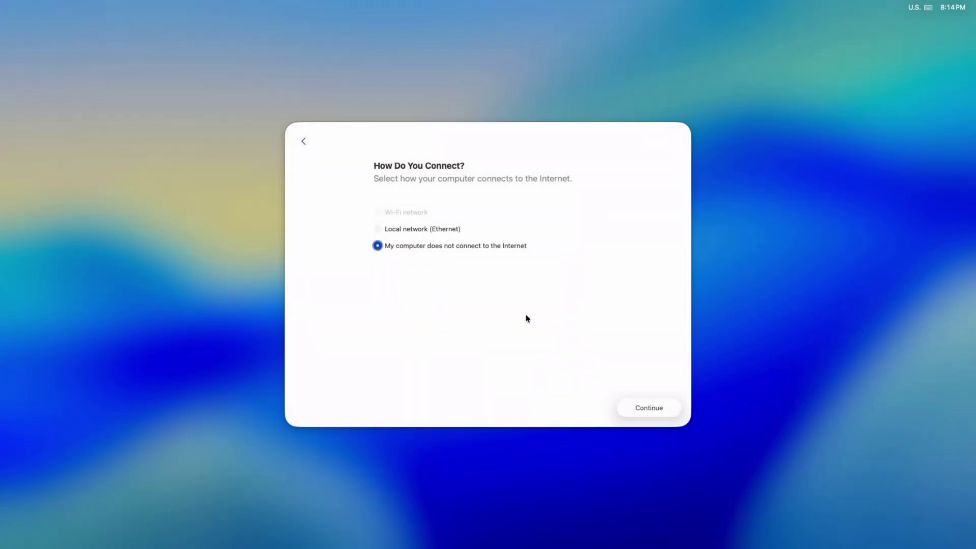
- Acknowledge data and privacy, create the user account, and agree to the terms
click(654, 409)
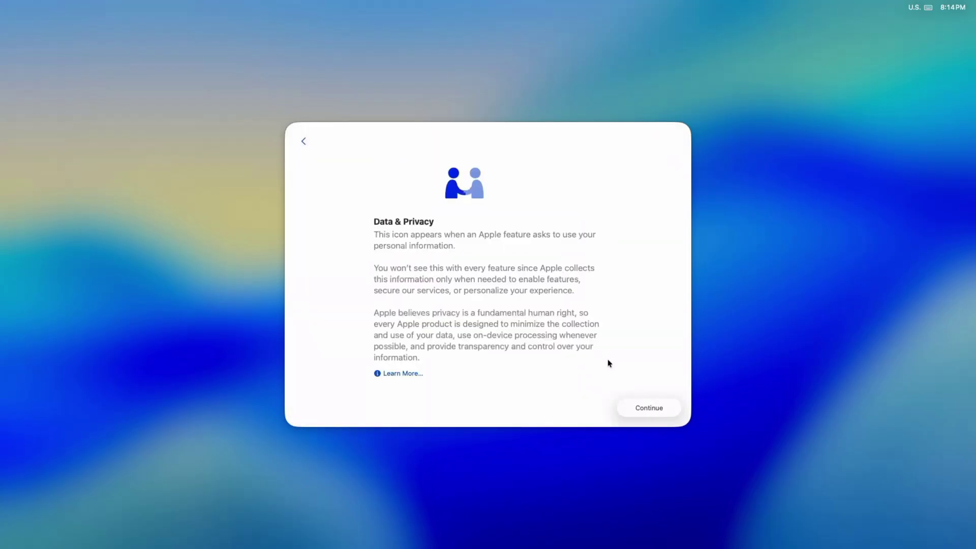
click(648, 409)
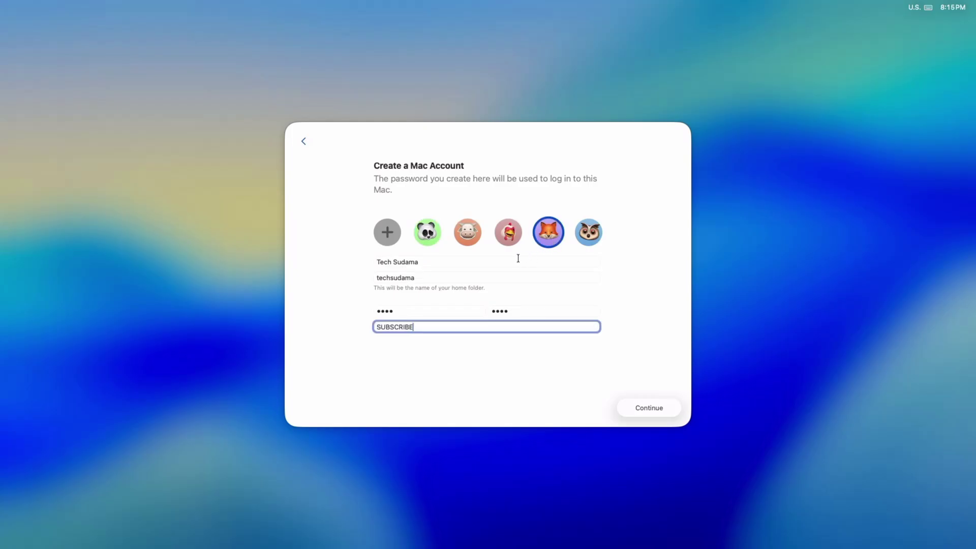
click(645, 405)
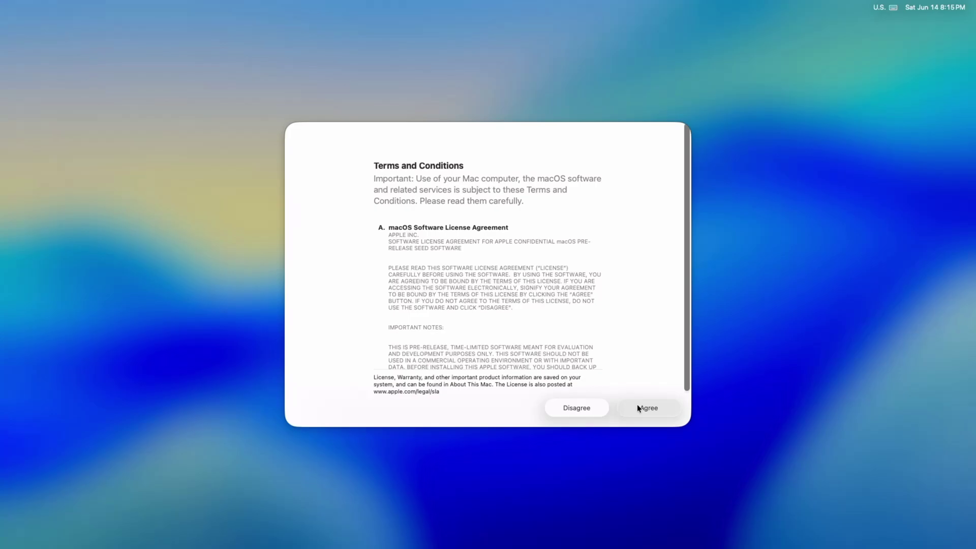
click(637, 406)
click(535, 317)
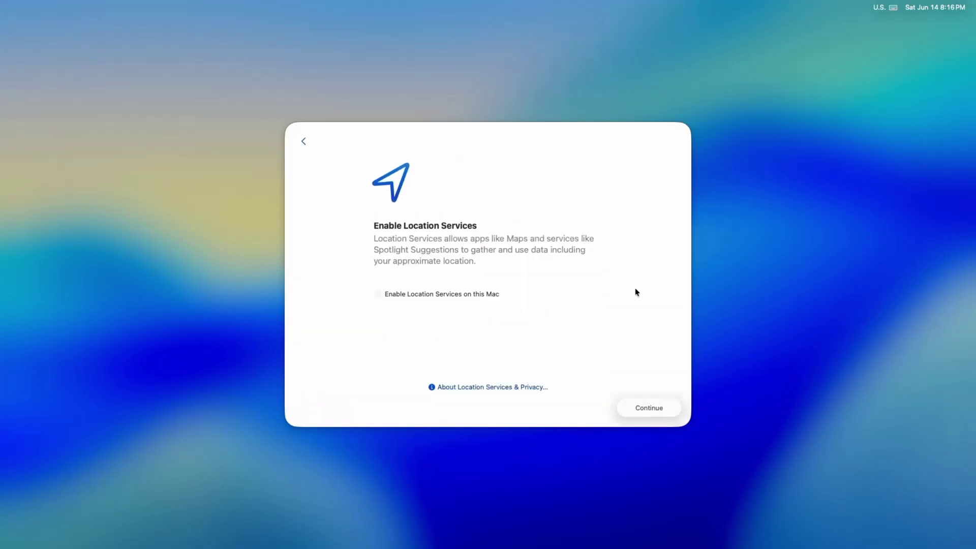
- Leave Location Services off, accept the suggested time zone and analytics settings
click(637, 410)
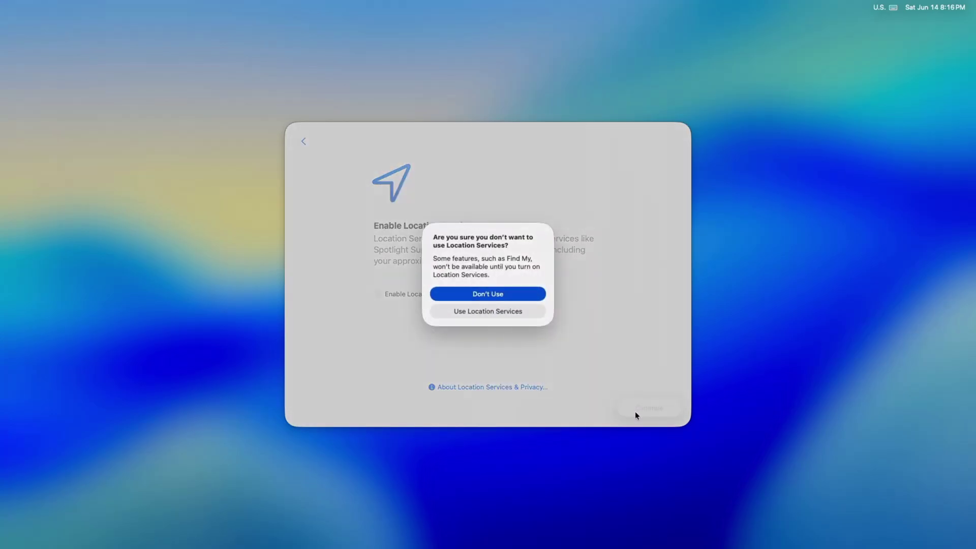
click(475, 293)
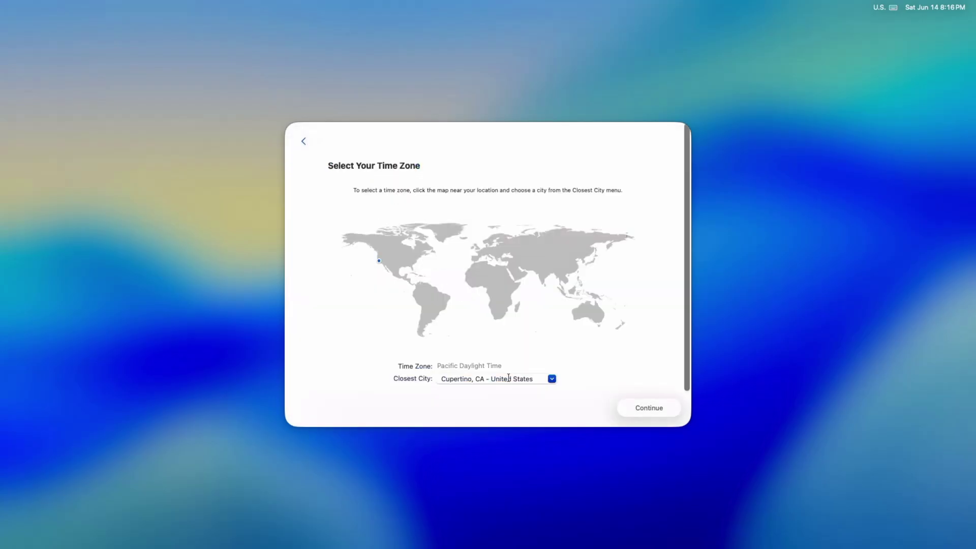
click(639, 409)
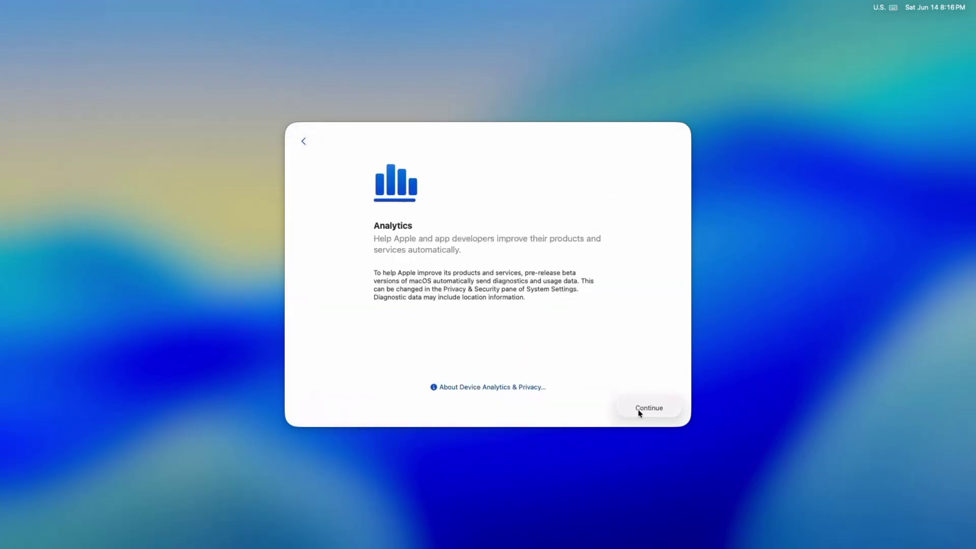
click(645, 408)
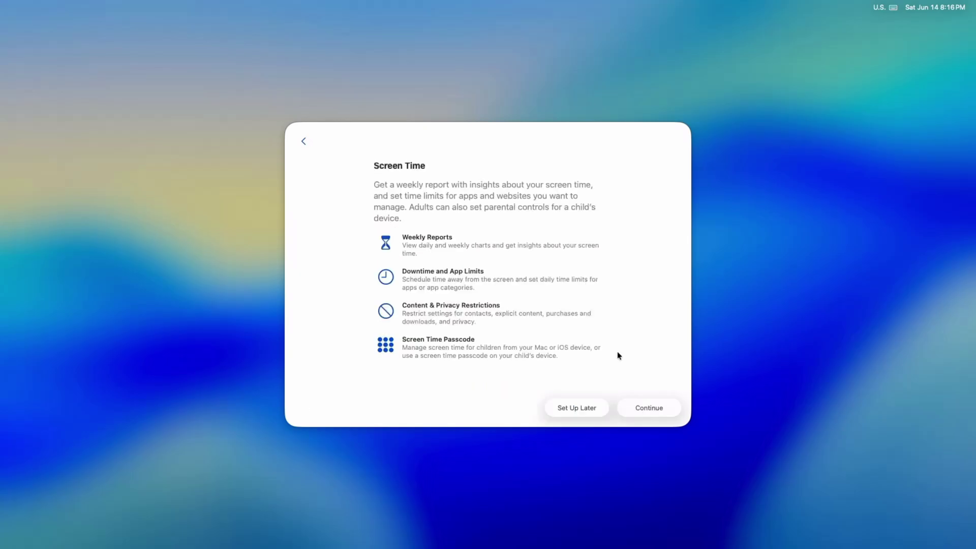
- Postpone Screen Time, opt out of Siri audio sharing, keep Light appearance, finish updates step
click(577, 407)
click(645, 408)
click(656, 411)
click(467, 279)
click(641, 407)
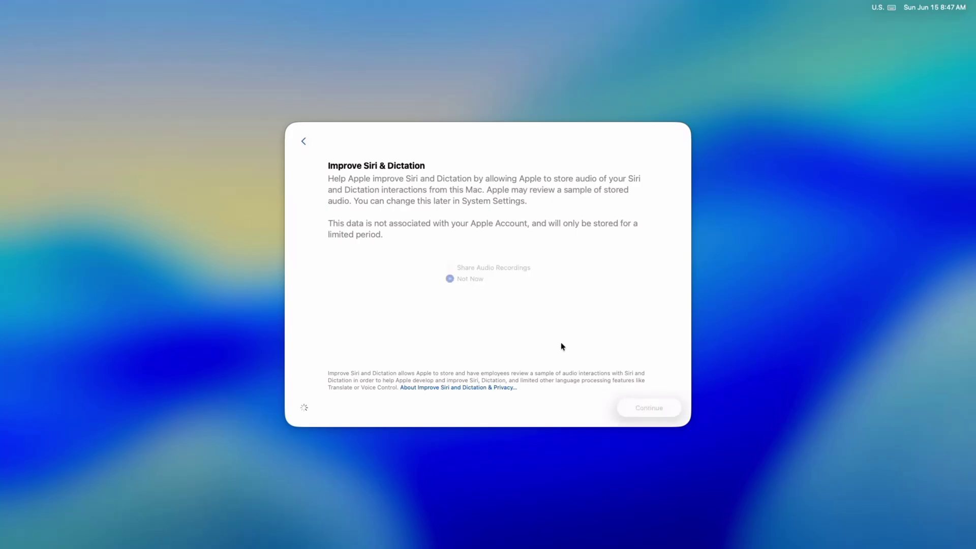
click(648, 407)
click(646, 408)
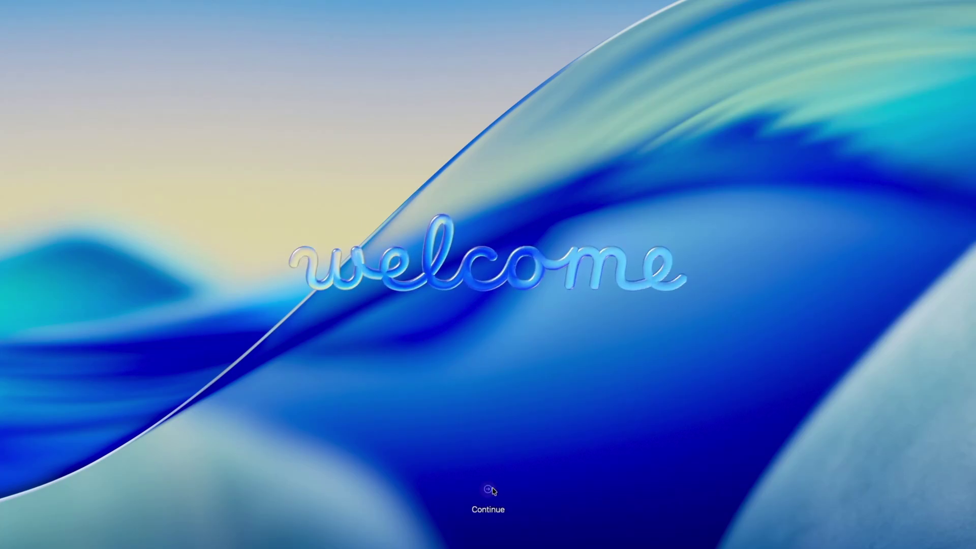
- Reach the desktop, dismiss keyboard identification, and check the Mac's hardware summary
click(489, 490)
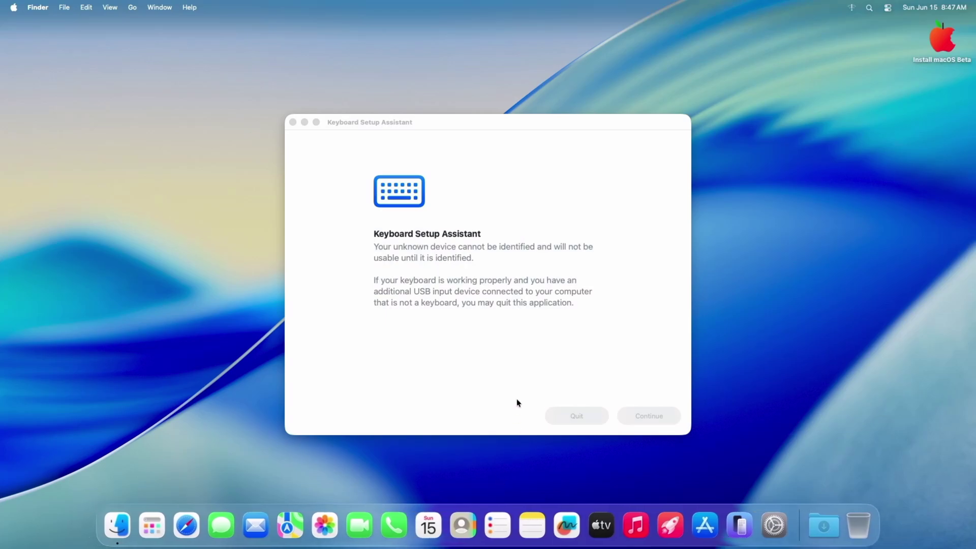
click(293, 122)
click(15, 8)
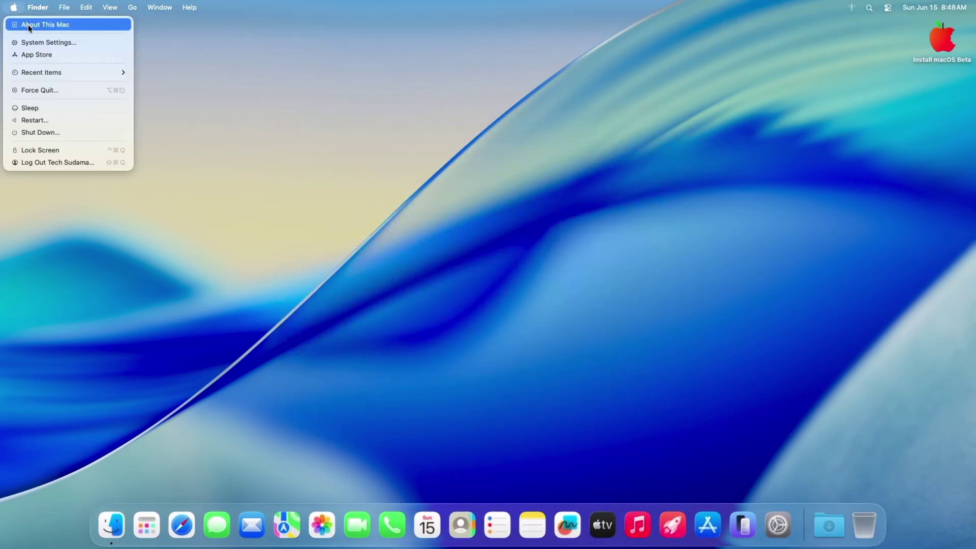
click(29, 25)
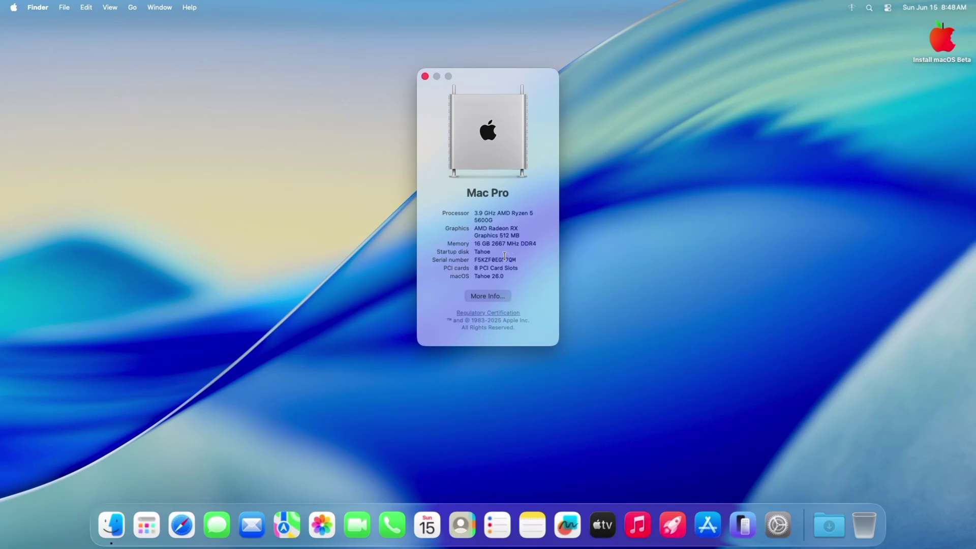
key(super+w)
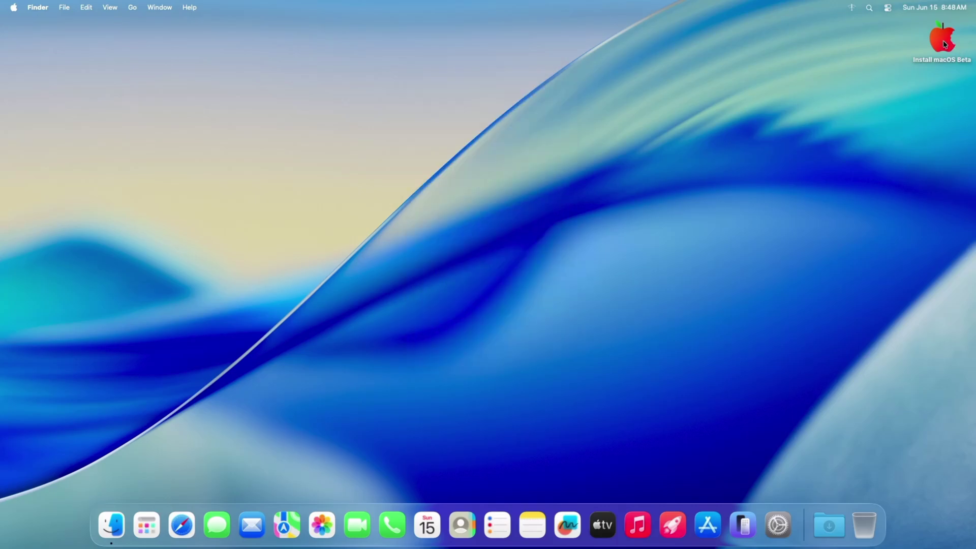
- Launch OpenCore Configurator from the Install macOS Beta disk's FILES folder and close the Finder windows
double_click(944, 40)
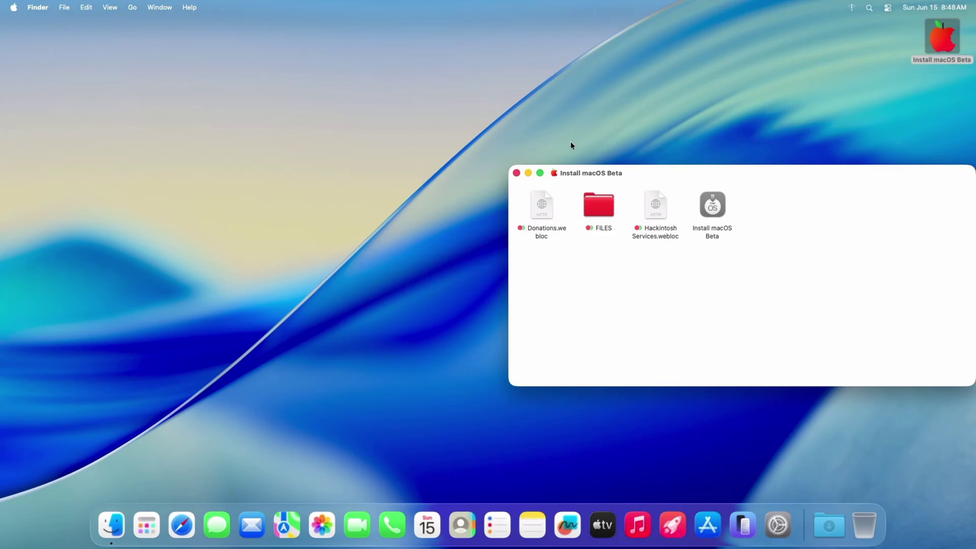
double_click(600, 204)
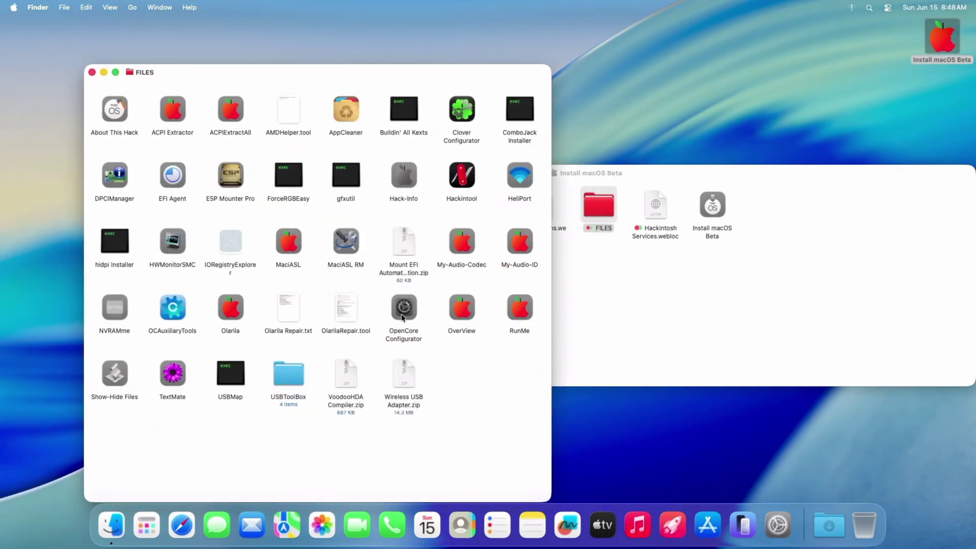
double_click(402, 314)
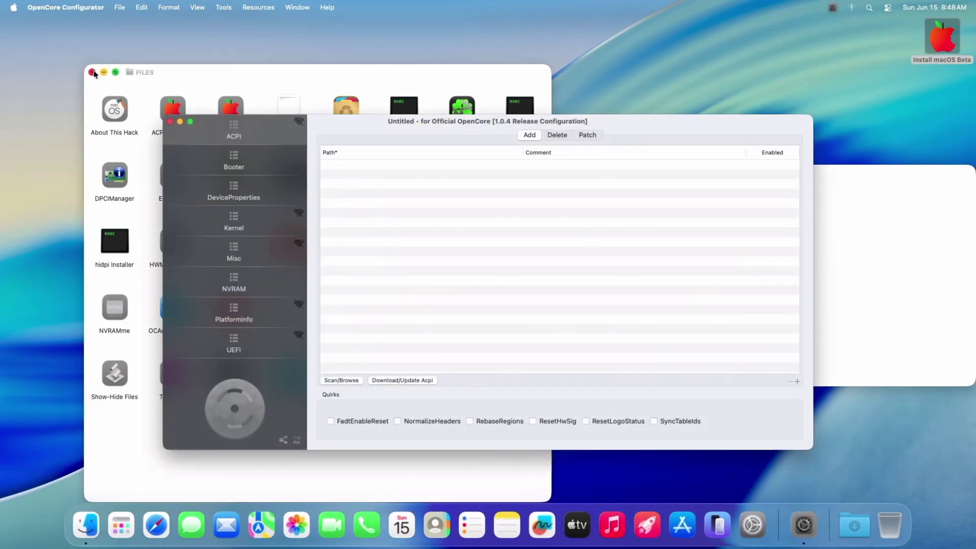
click(92, 72)
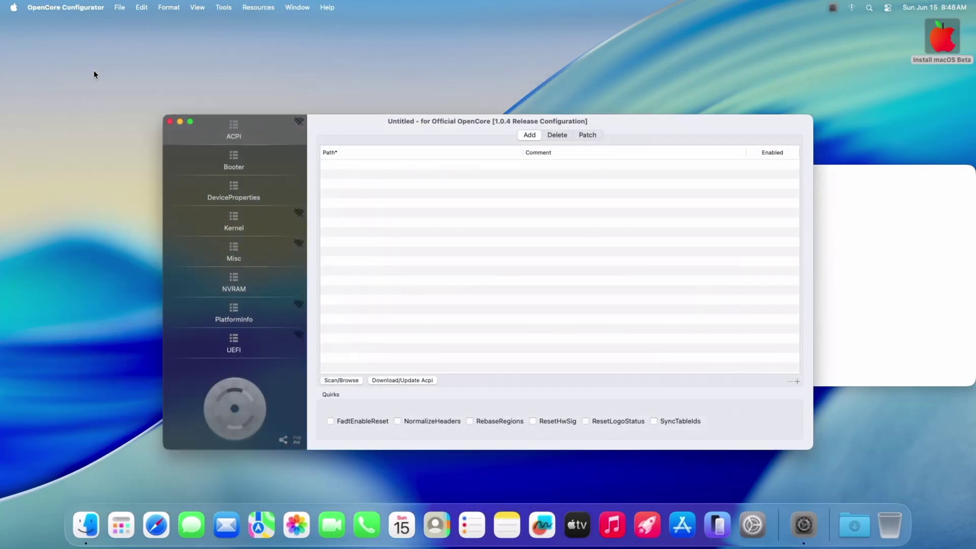
click(867, 232)
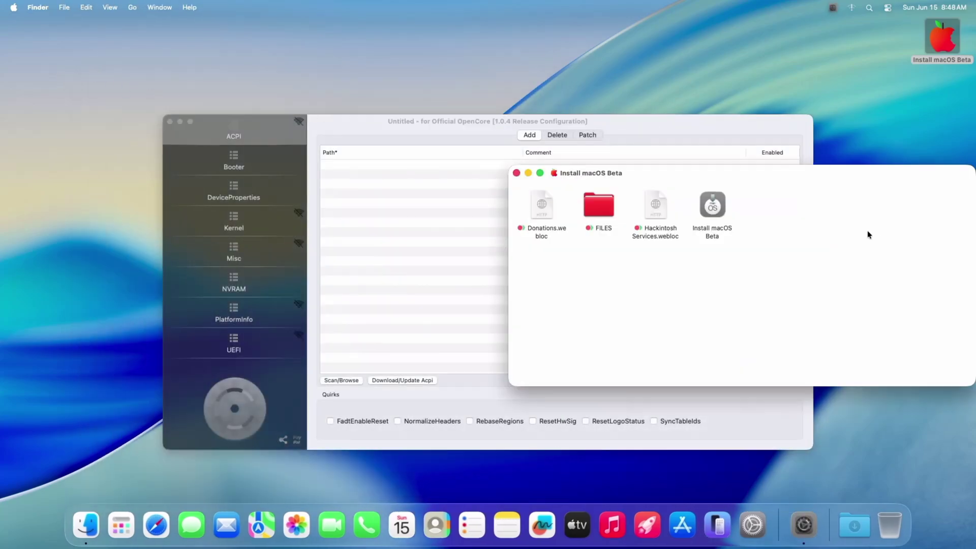
click(515, 173)
click(334, 129)
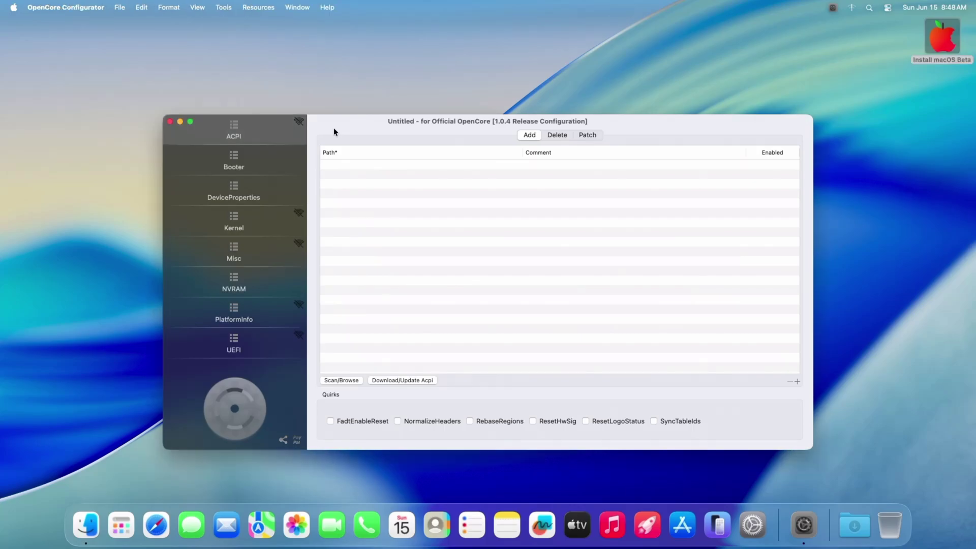
- Mount and open the internal disk's EFI partition using the admin password
click(224, 8)
click(232, 22)
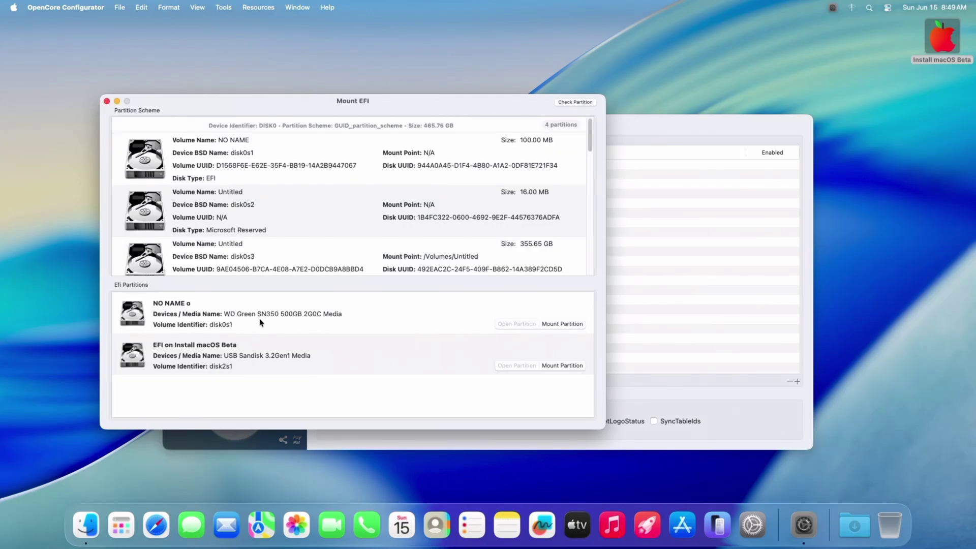
click(559, 324)
text(••••)
click(518, 244)
click(510, 324)
drag(484, 102, 293, 54)
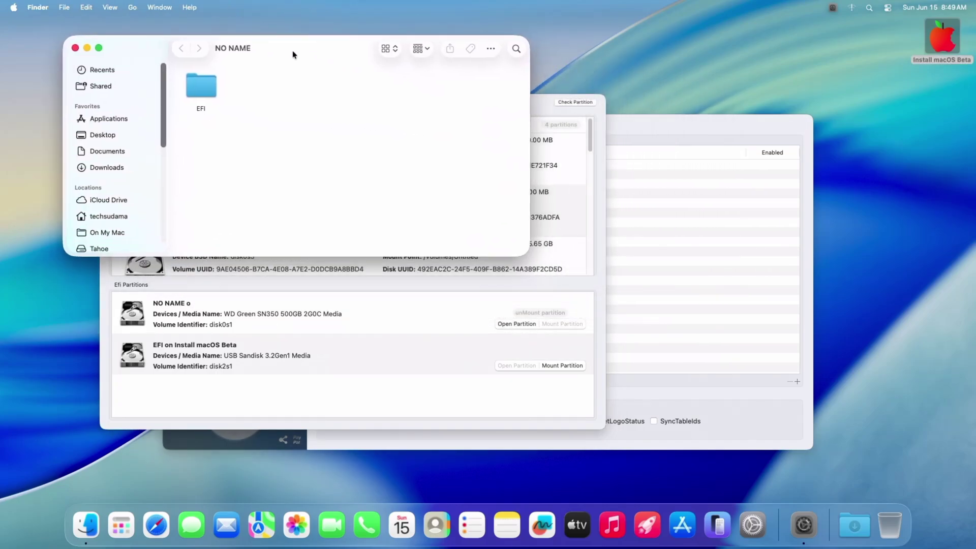
click(376, 404)
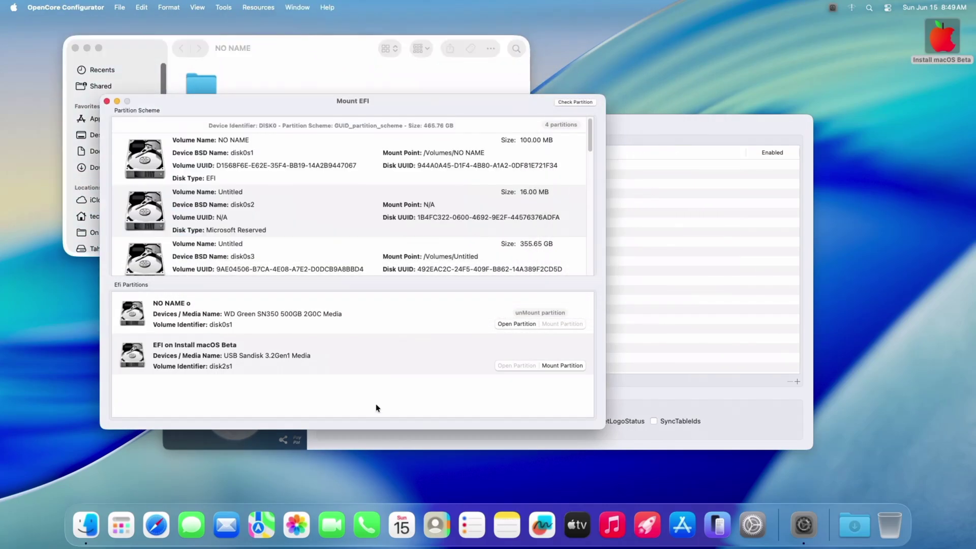
- Mount the USB installer's EFI partition and open the EFI folders on both disks
click(561, 365)
click(505, 365)
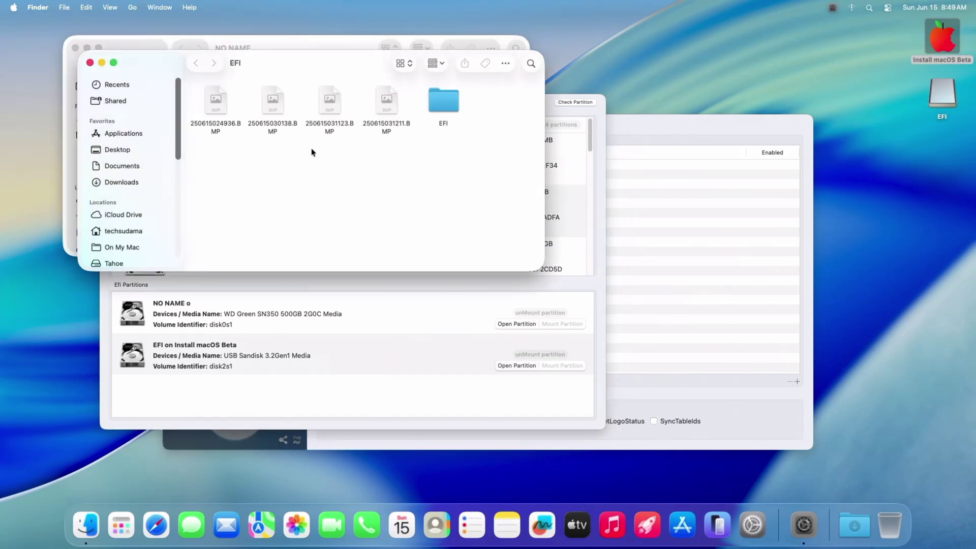
drag(293, 63, 695, 269)
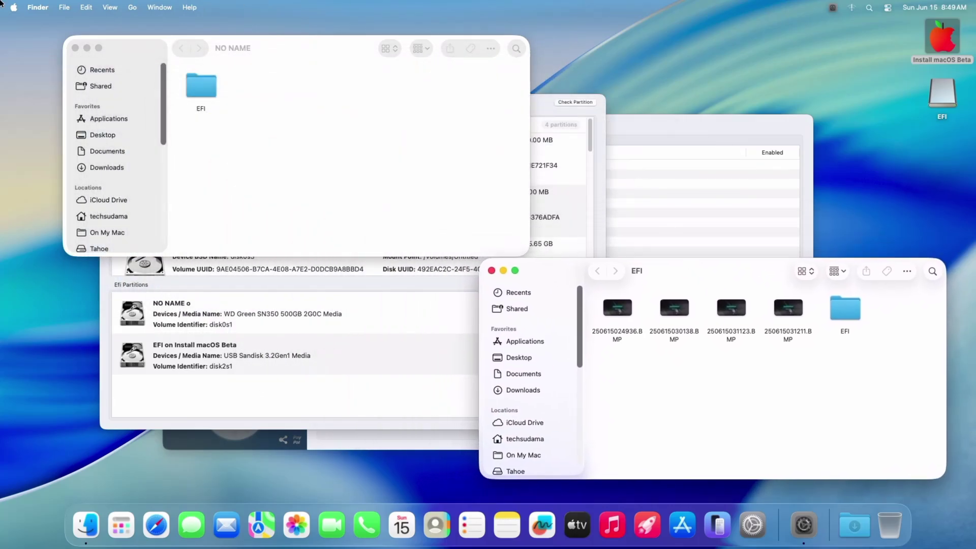
double_click(849, 309)
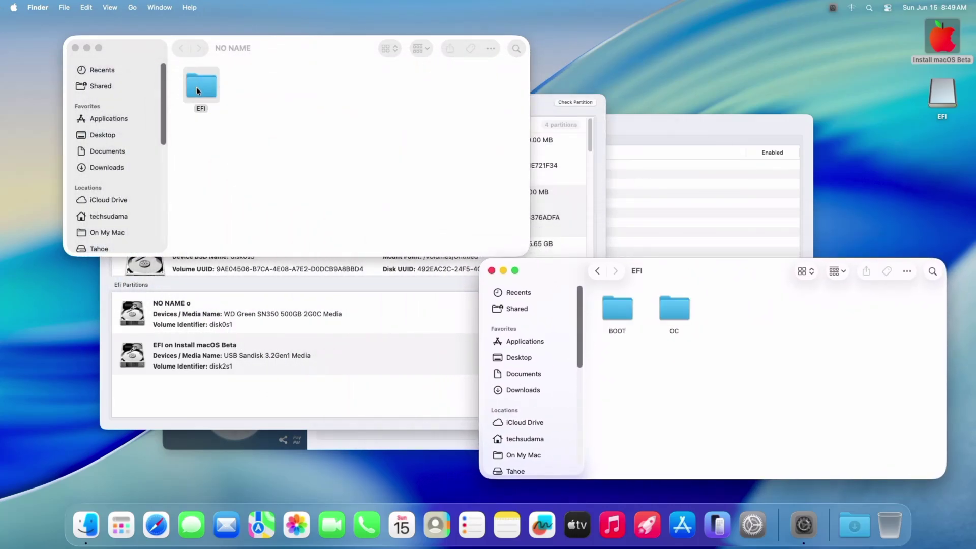
double_click(196, 87)
- Copy the USB's BOOT and OC folders into the internal EFI folder, replacing the old OC
drag(610, 355, 667, 307)
right_click(670, 310)
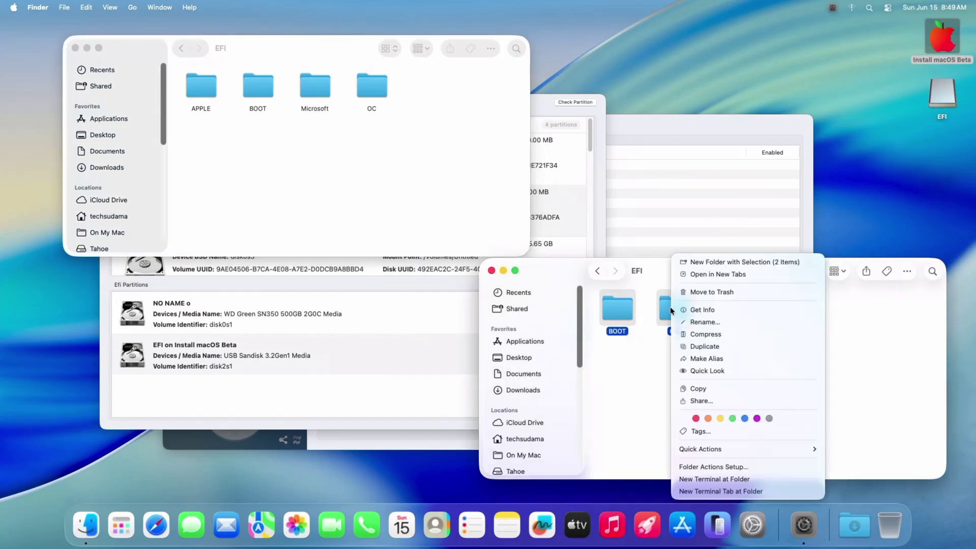
click(706, 386)
click(283, 163)
right_click(283, 164)
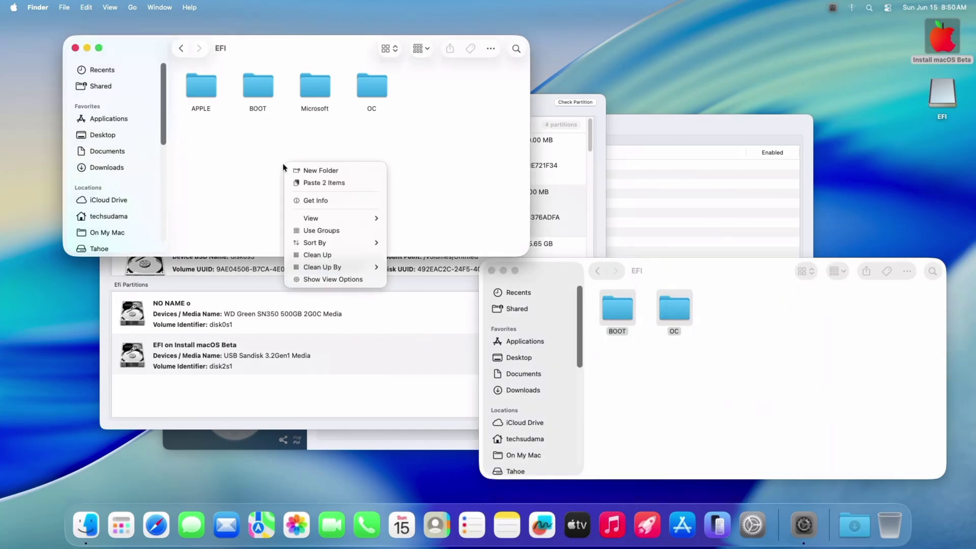
click(311, 184)
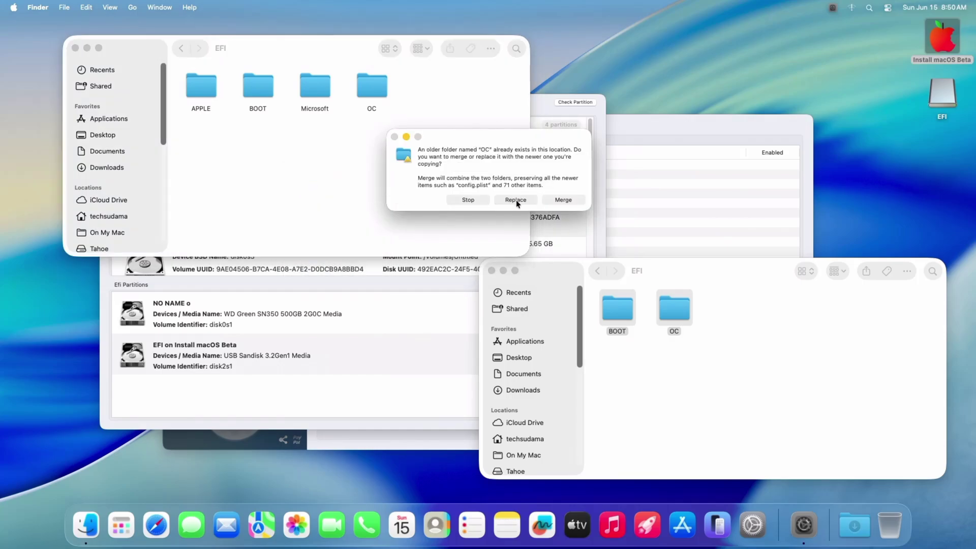
click(516, 200)
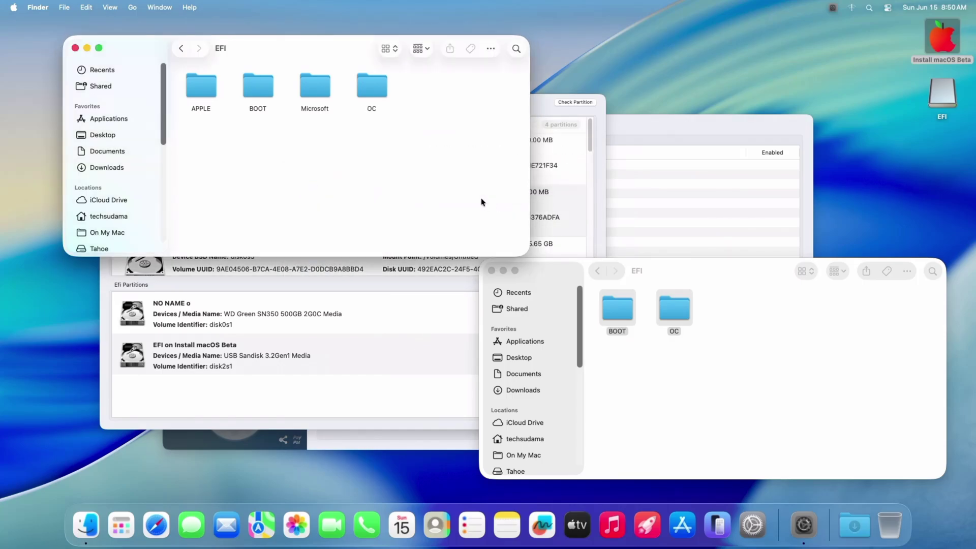
- Close both EFI windows, the partition list, and OpenCore Configurator
click(493, 270)
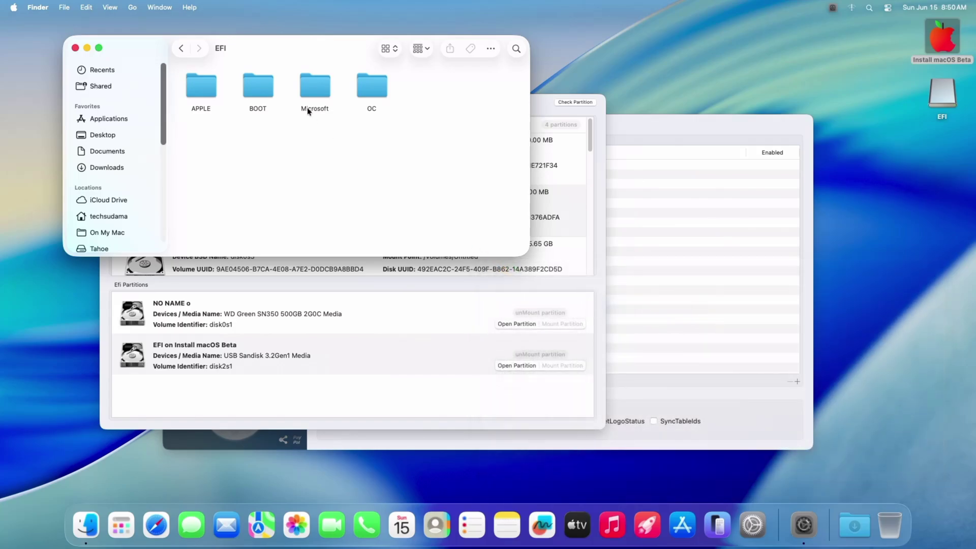
click(75, 48)
click(107, 101)
click(176, 120)
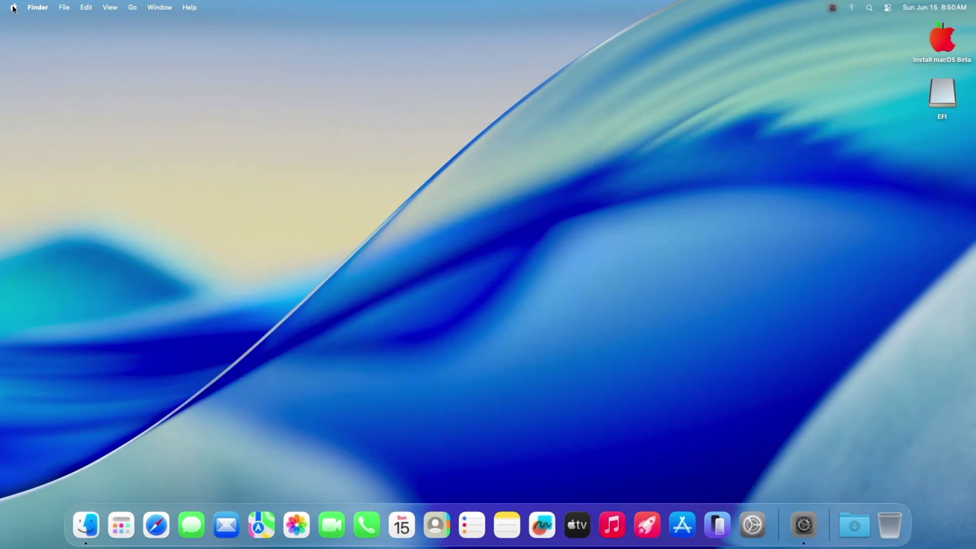
- Restart the Mac with 'Reopen windows when logging in' unchecked
click(13, 8)
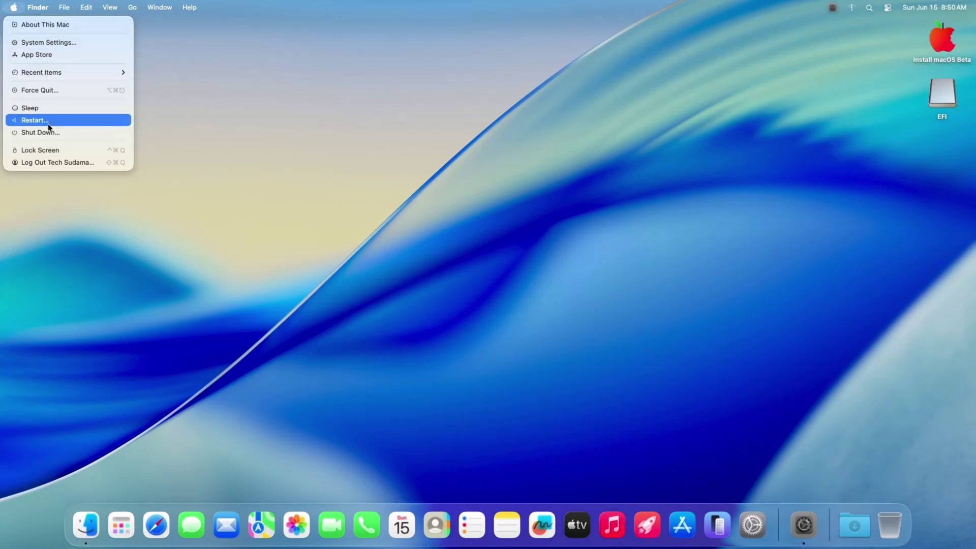
click(48, 124)
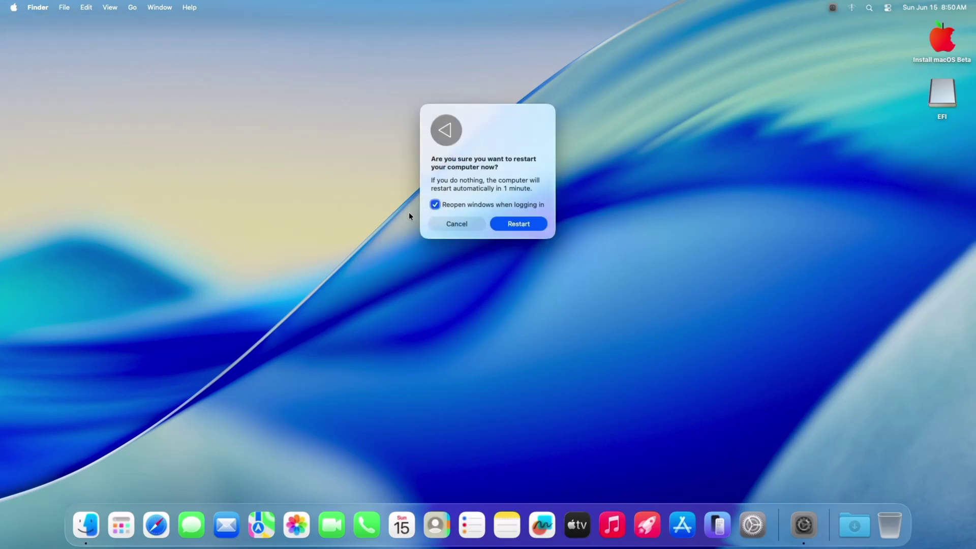
click(435, 205)
click(519, 224)
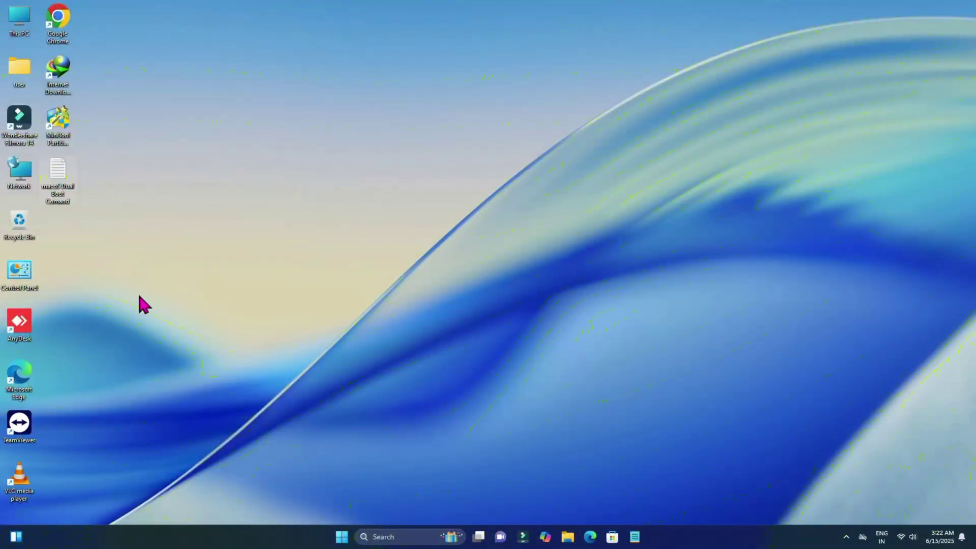
- Launch Command Prompt as administrator from a Start search for 'cmd'
click(342, 537)
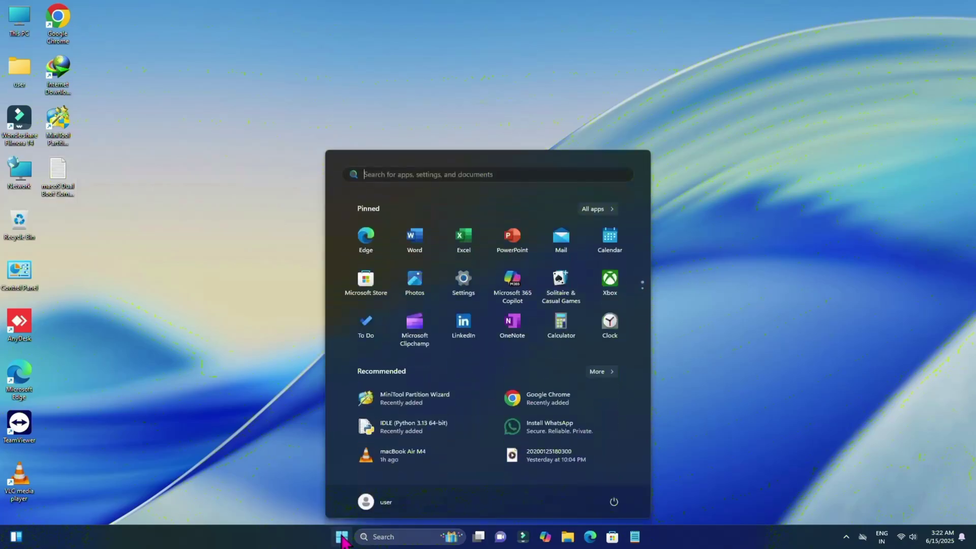
text(cmd)
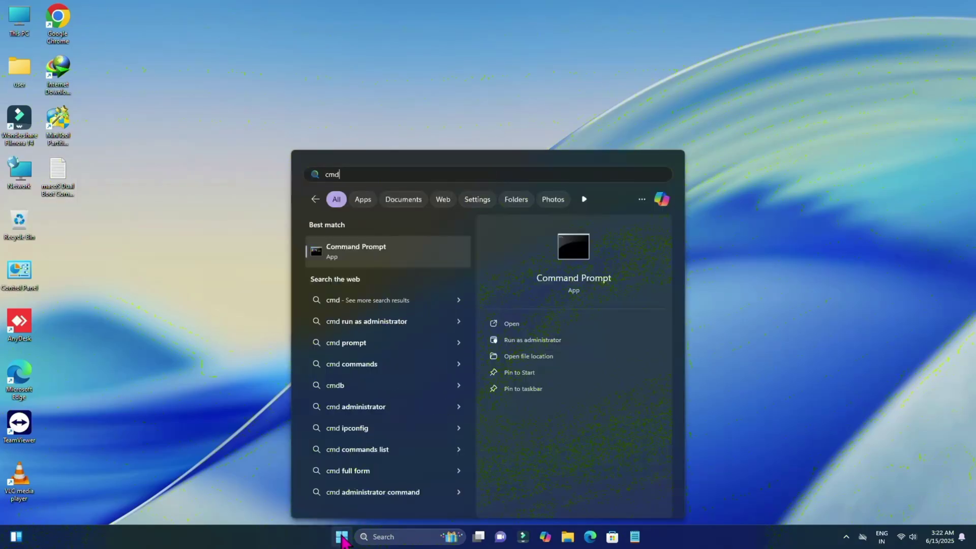
click(539, 339)
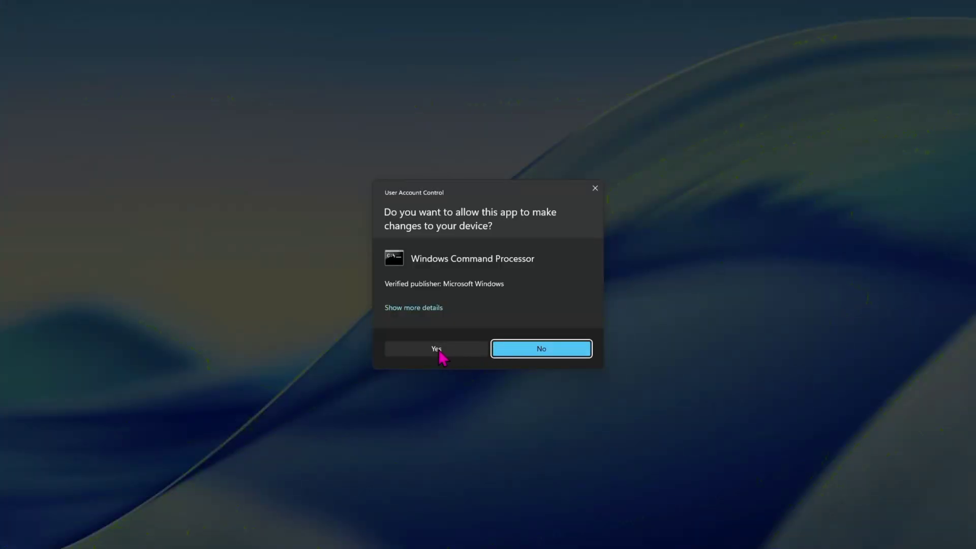
key(Return)
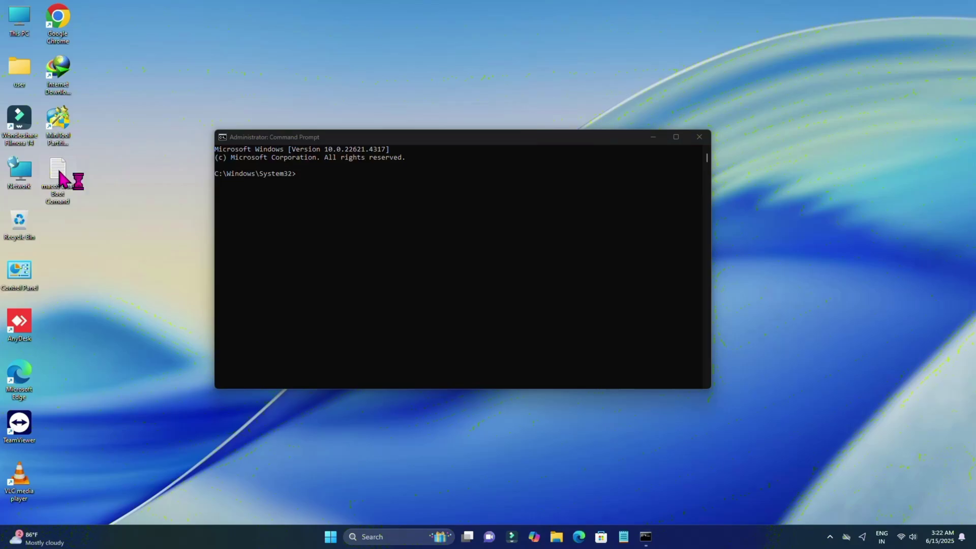
- Run 'bcdedit /set {bootmgr} path \efi\boot\bootx64.efi' from the saved commands file, then exit
double_click(61, 173)
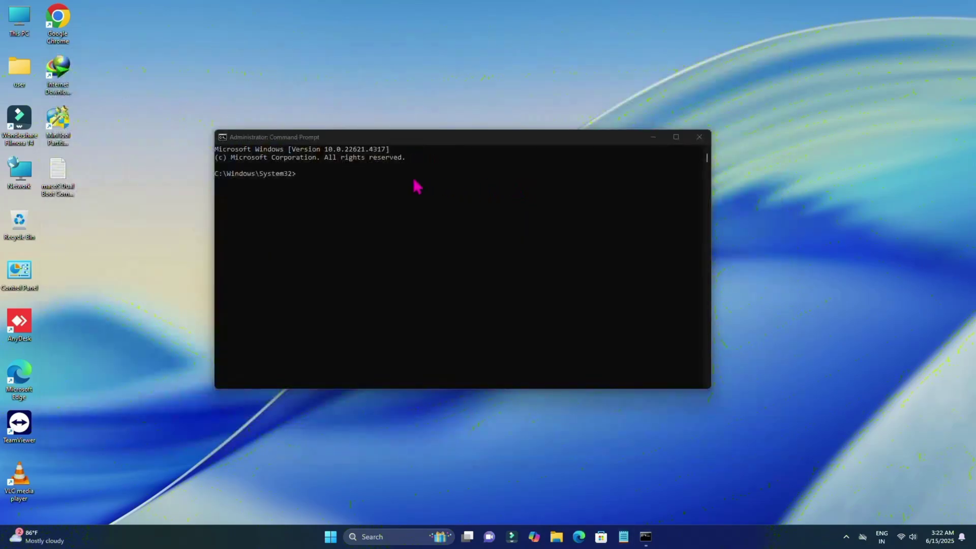
click(315, 183)
key(ctrl+v)
key(Return)
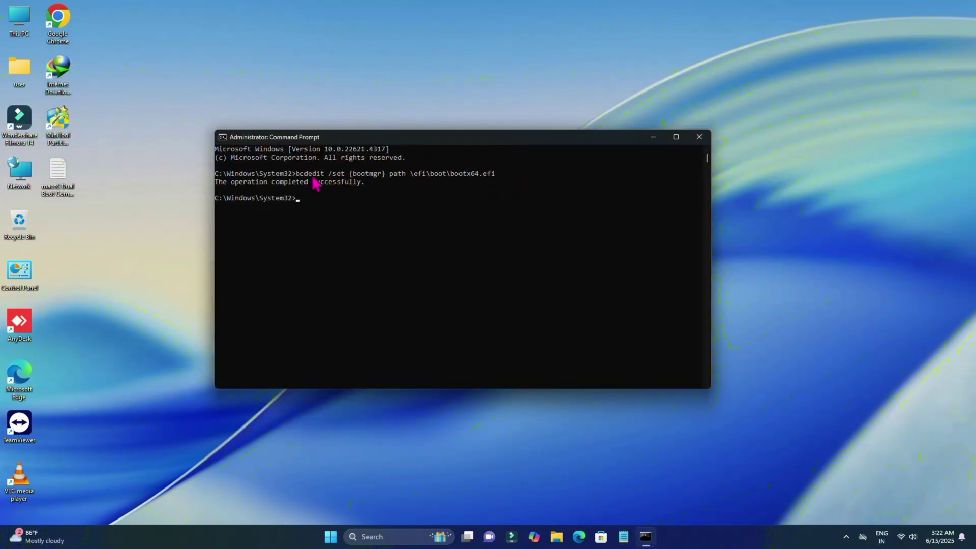
key(alt+F4)
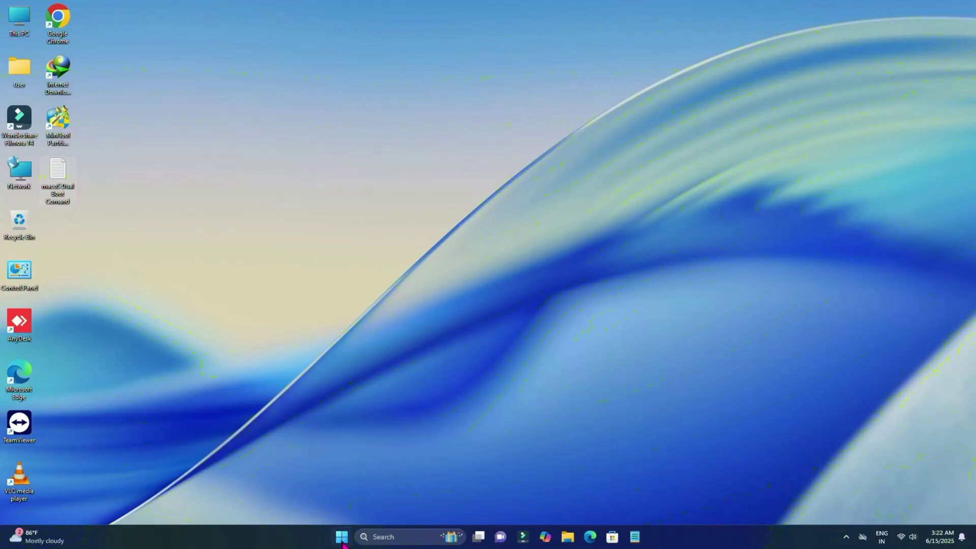
- Open File Explorer on This PC from Start, then close it
click(342, 539)
click(635, 495)
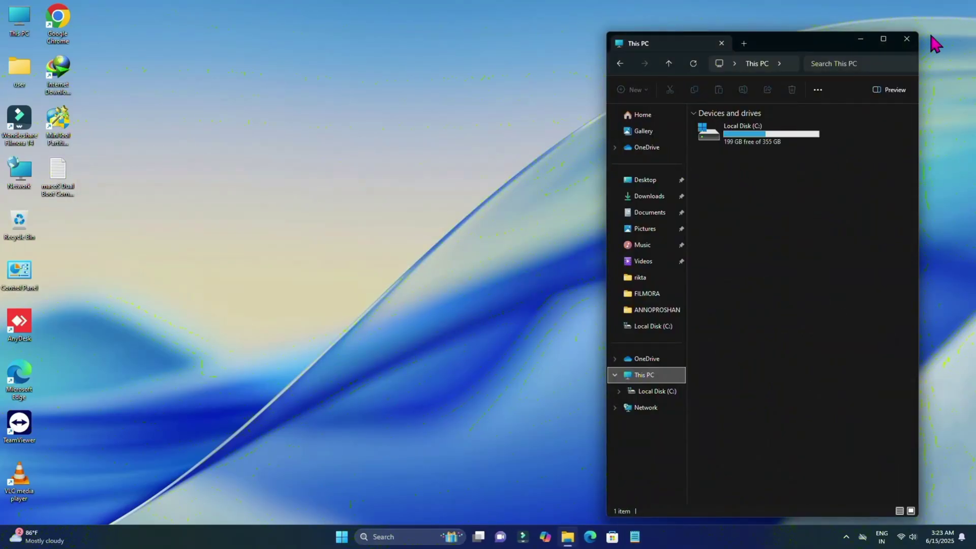
click(906, 39)
- Restart Windows and move between Windows and Tahoe in the OpenCore picker
click(341, 536)
click(614, 502)
click(620, 482)
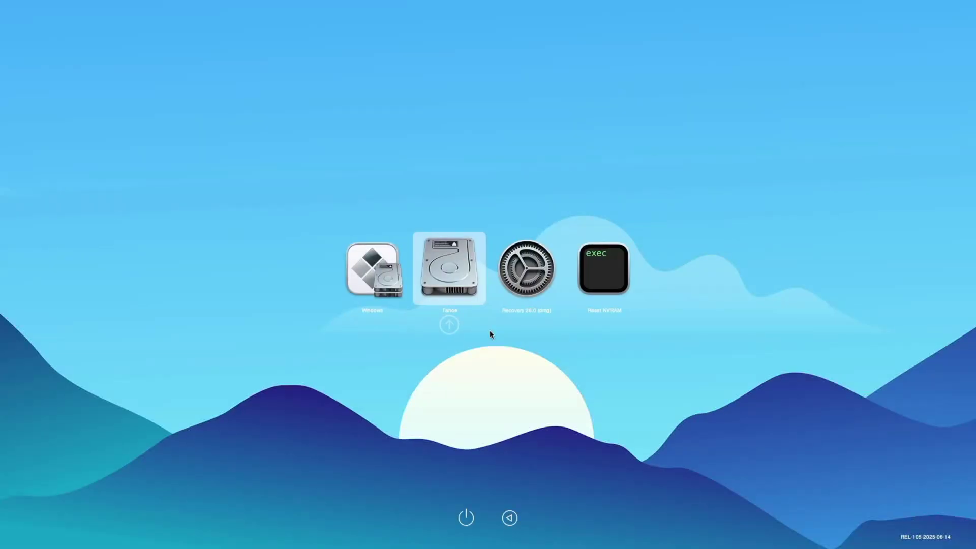
key(Left)
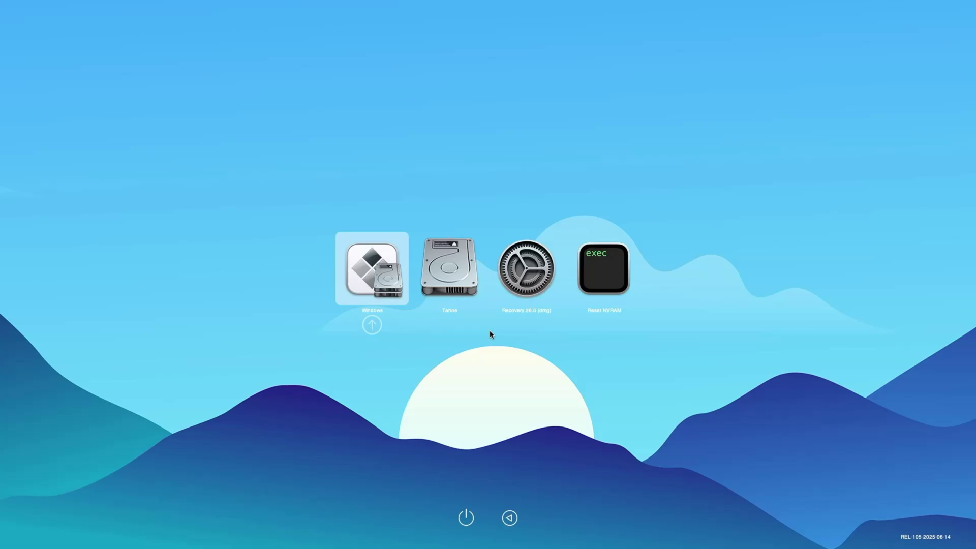
key(Right)
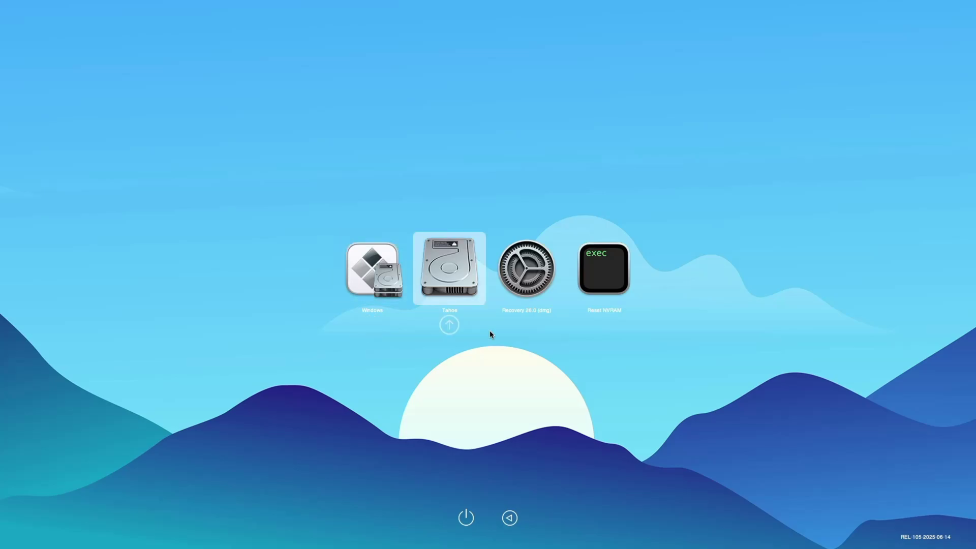